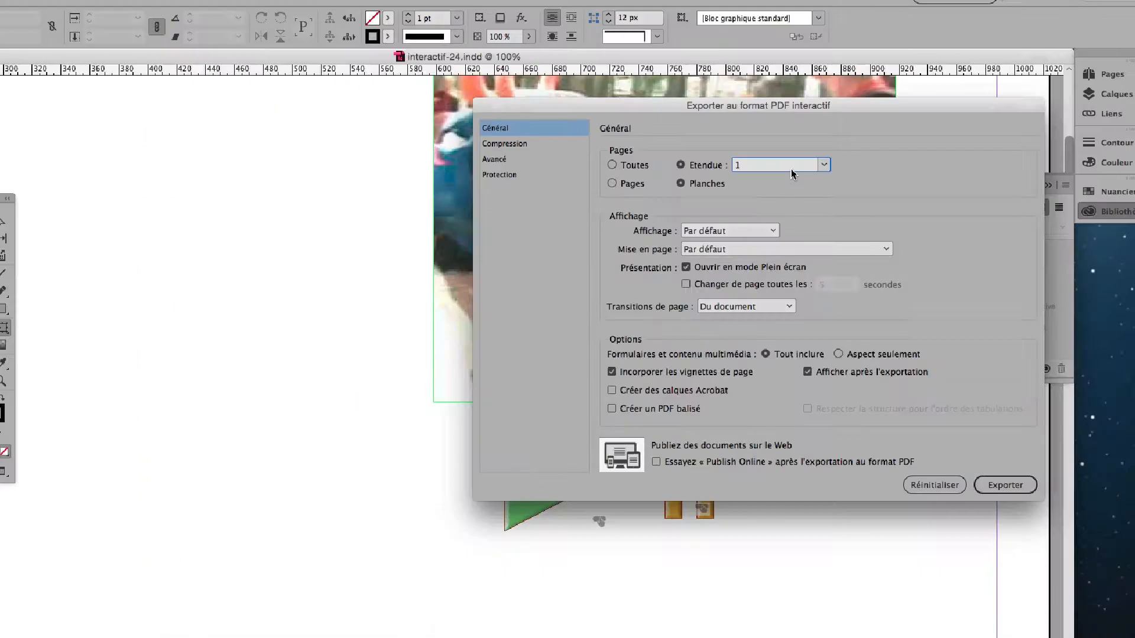
- Export page 1 as an interactive PDF and test its video buttons in full-screen mode
key(Return)
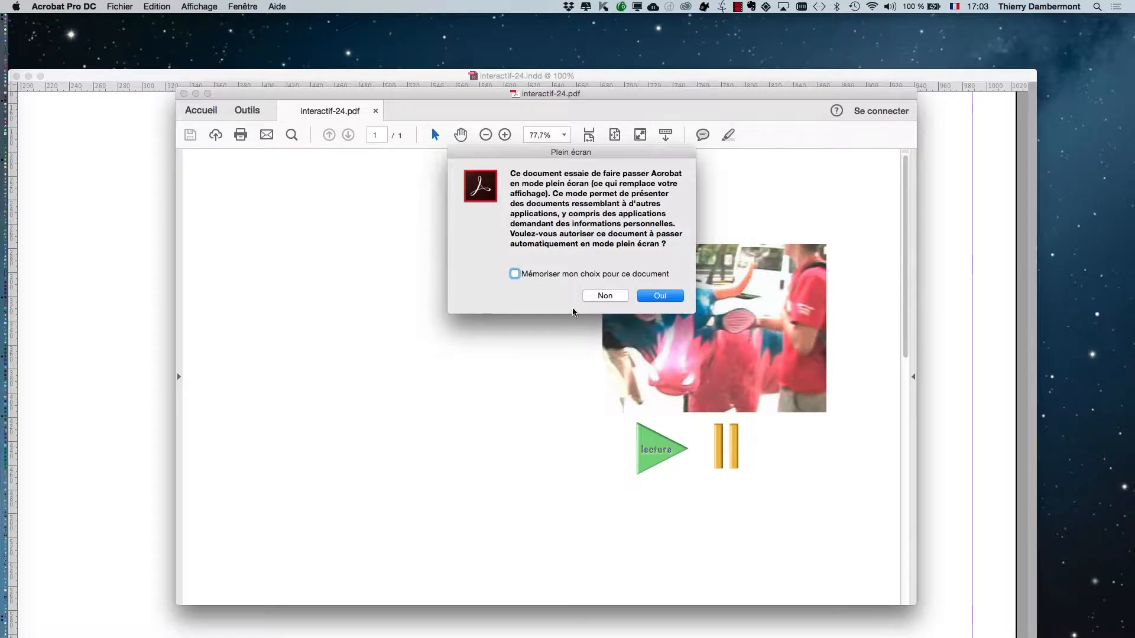
click(645, 293)
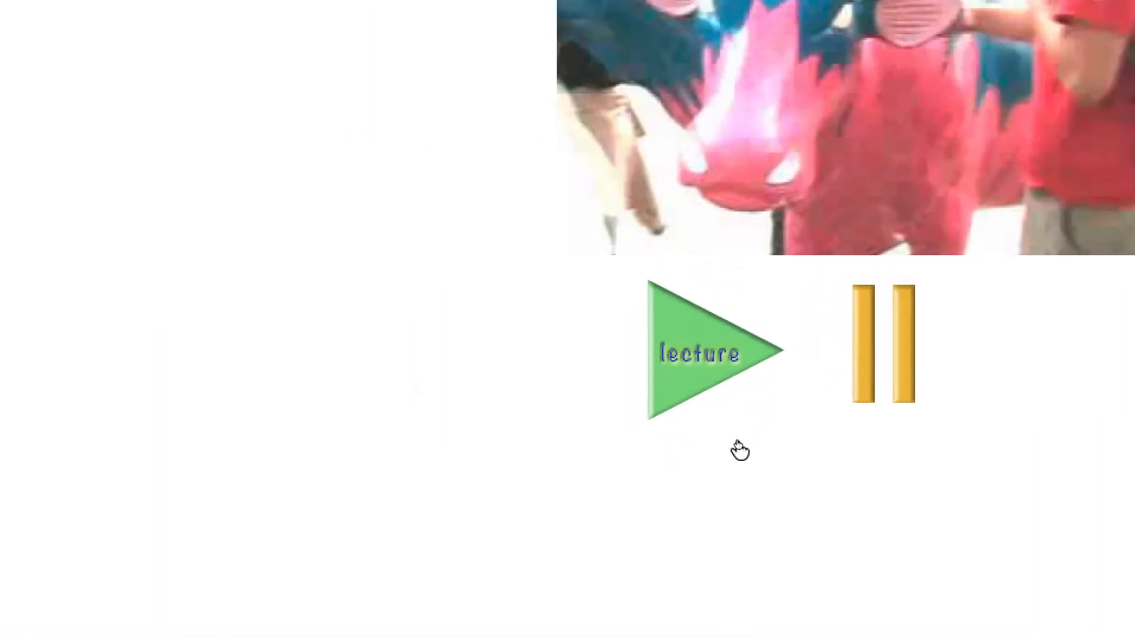
click(726, 406)
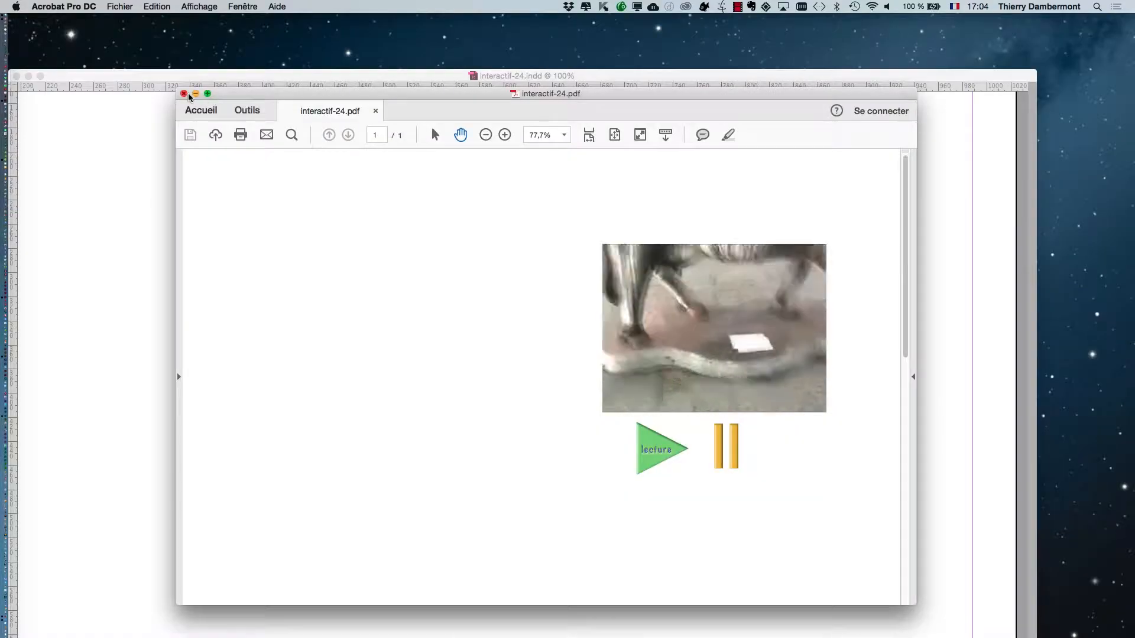
click(187, 95)
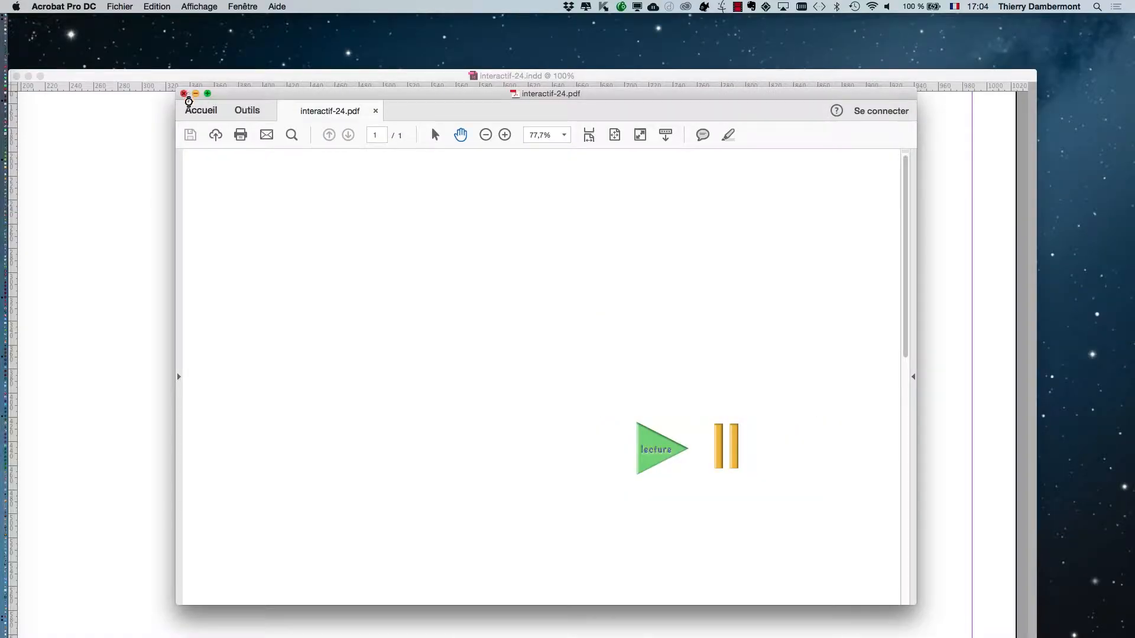
- Switch to InDesign and set the Calques panel floating beside the green lecture button, with the other docked panels collapsed
click(237, 170)
click(608, 430)
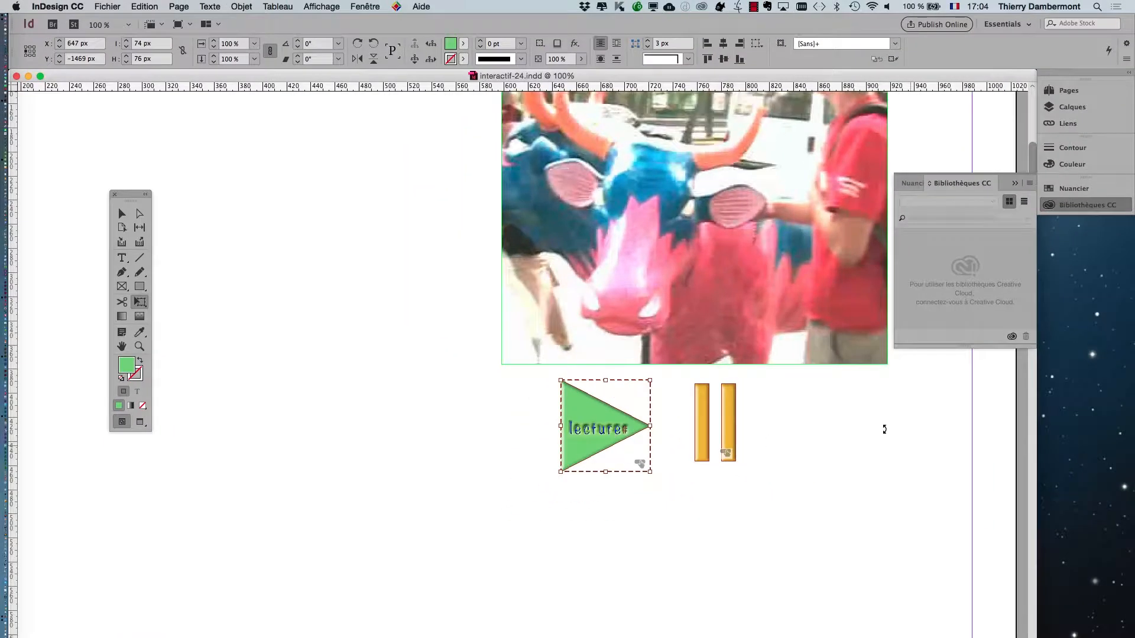
scroll(885, 429, up, 1)
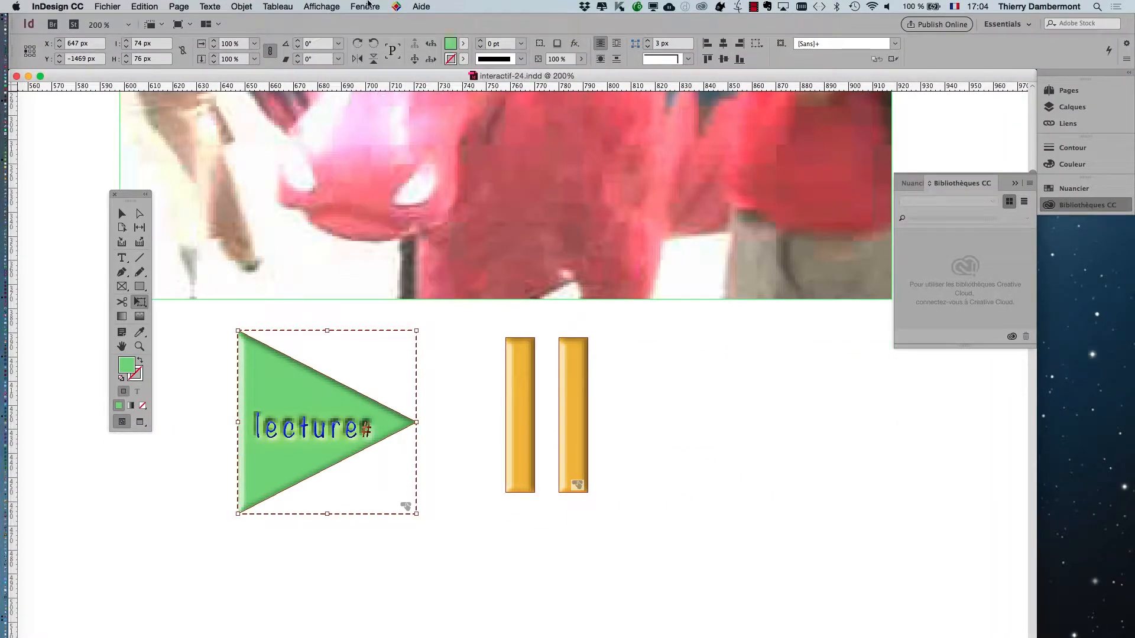
click(365, 6)
click(410, 85)
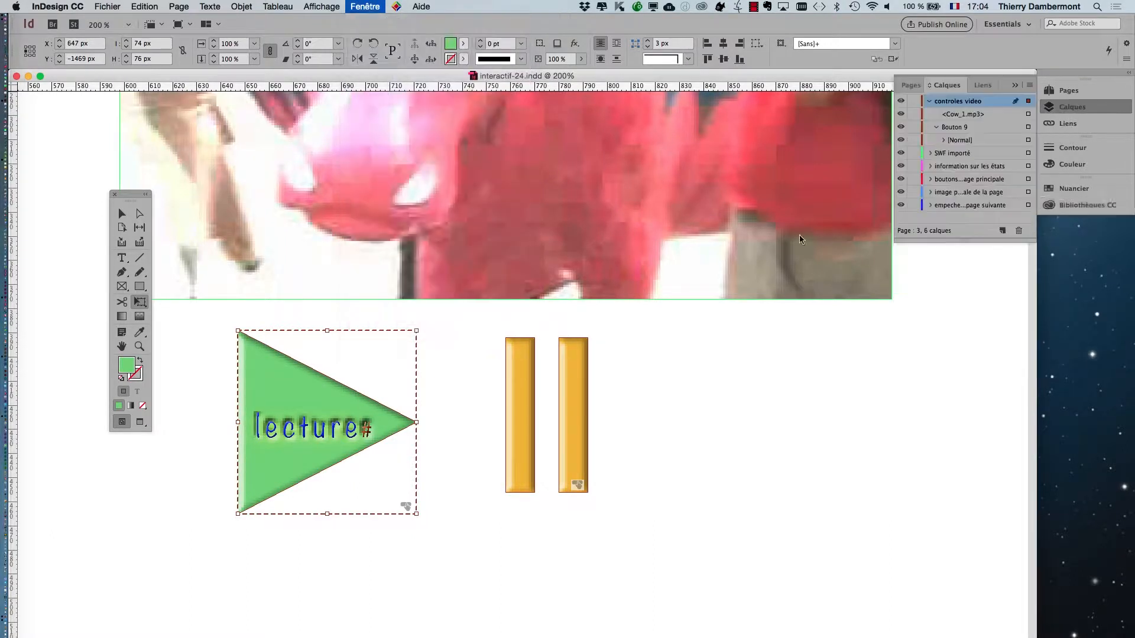
drag(943, 85, 678, 249)
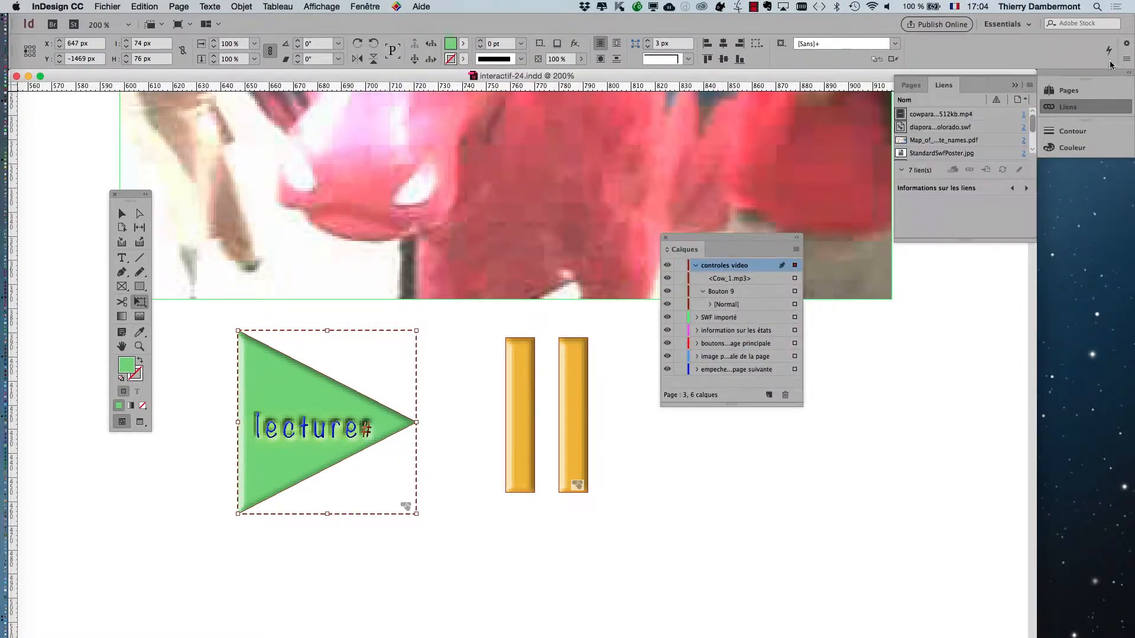
click(1014, 85)
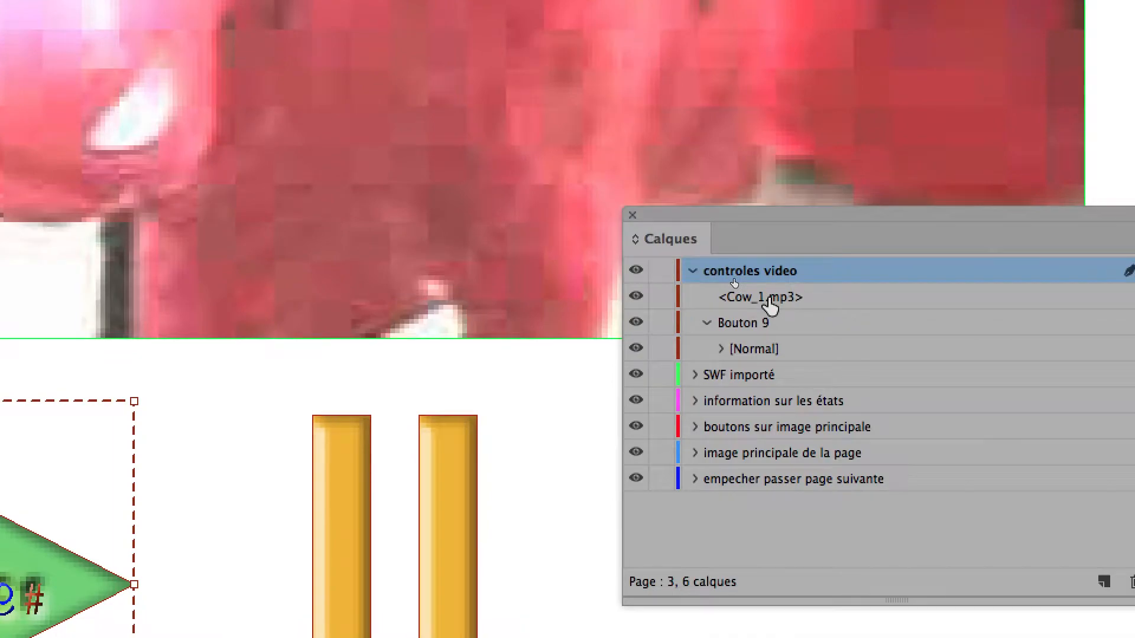
- Duplicate the lecture-video-vaches button in place within the controles video layer
click(807, 313)
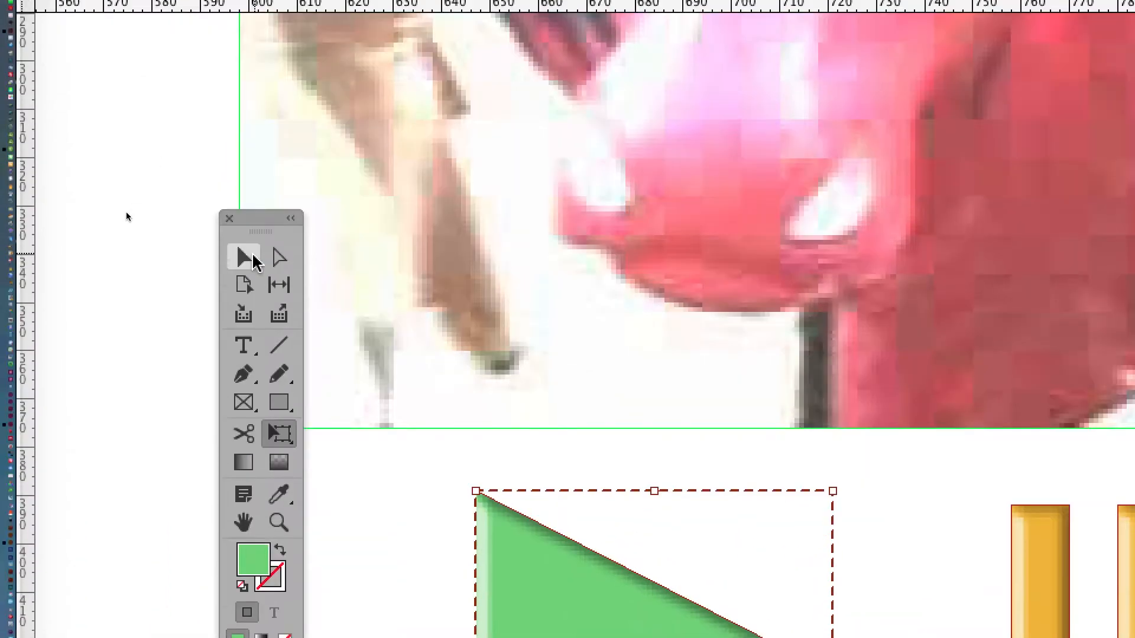
click(253, 257)
click(471, 394)
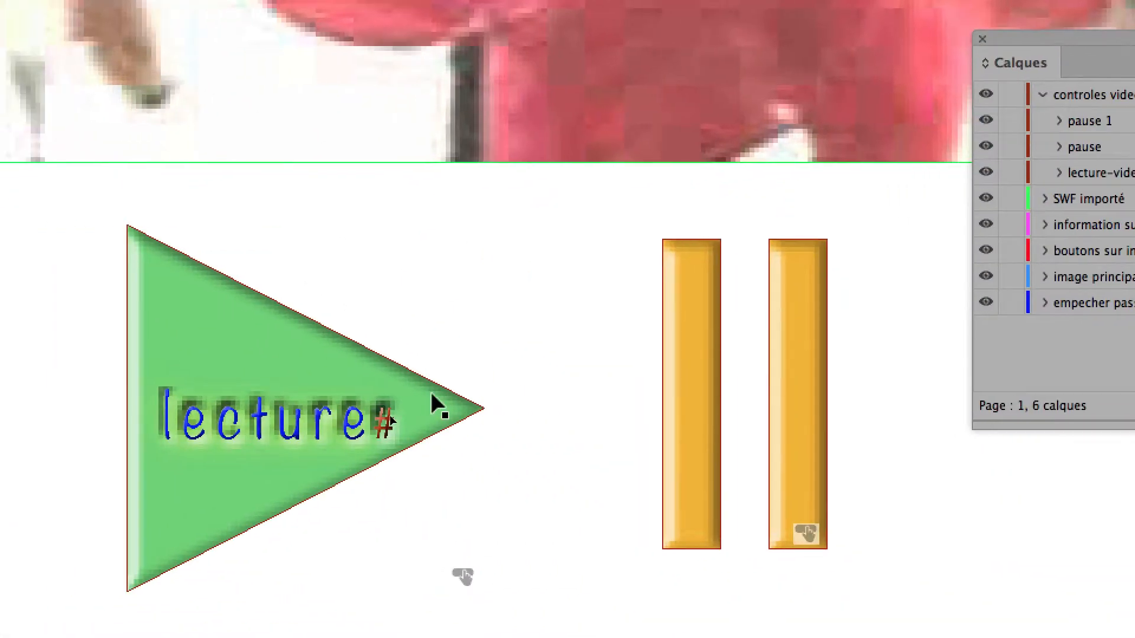
click(433, 395)
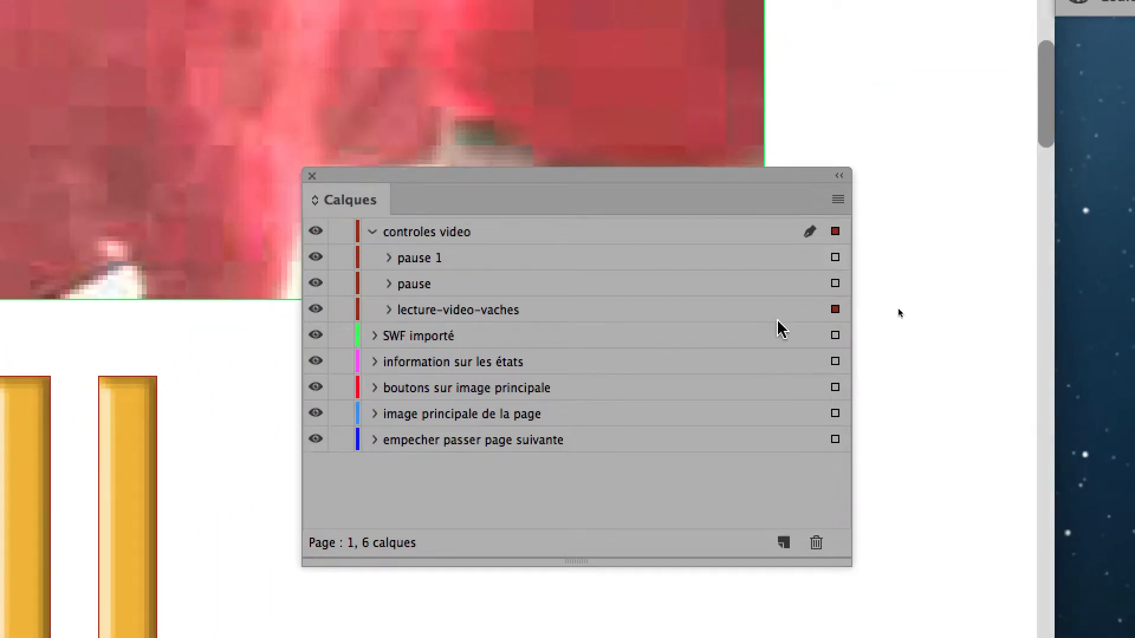
click(966, 171)
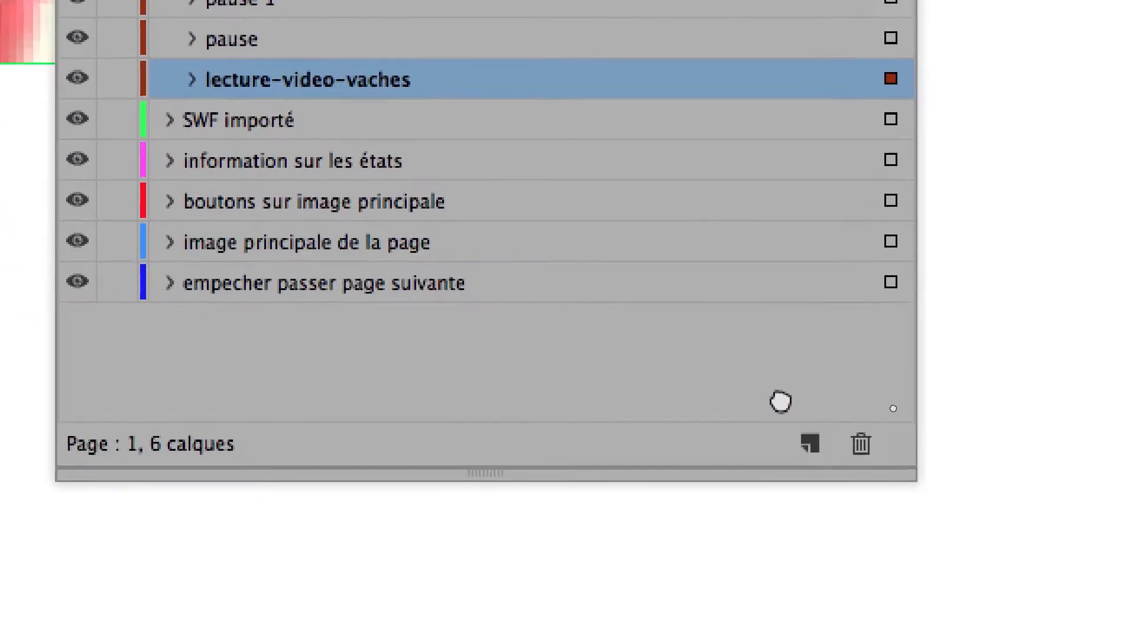
click(810, 444)
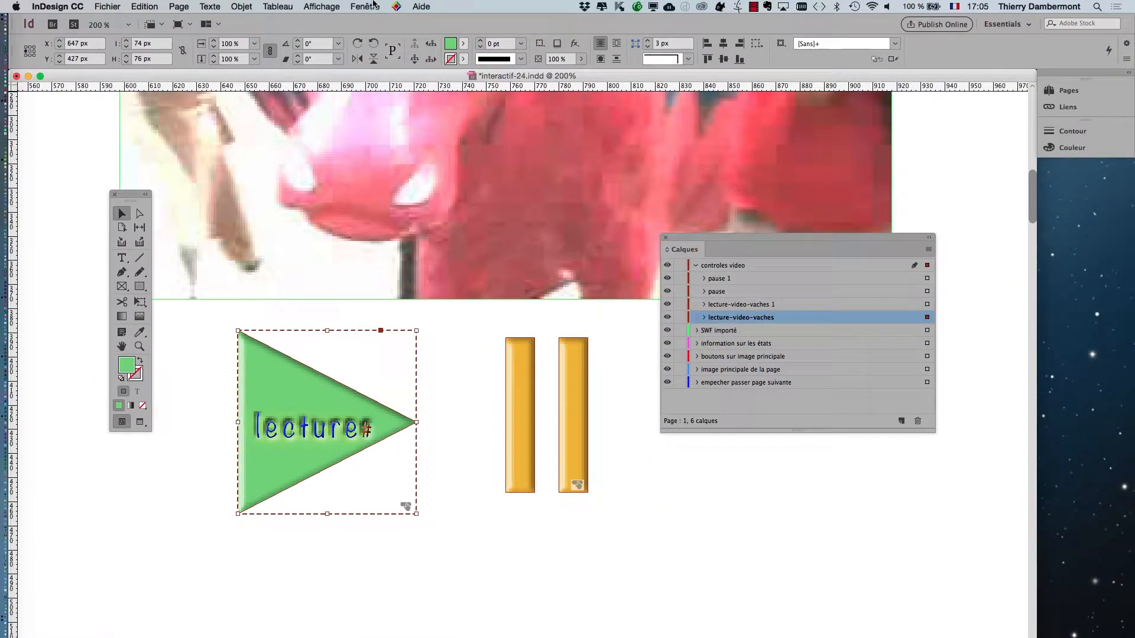
- Add an Afficher/Masquer les boutons et les formulaires action to the lecture-video-vaches button on Relâchement ou appui
click(365, 7)
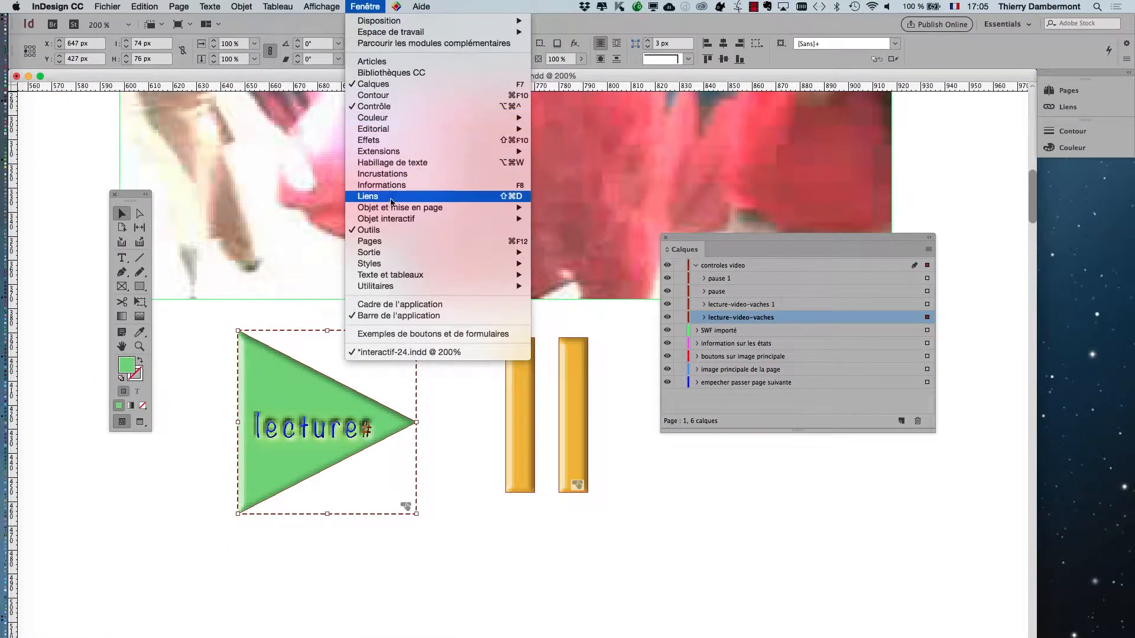
mouse_move(413, 221)
click(586, 252)
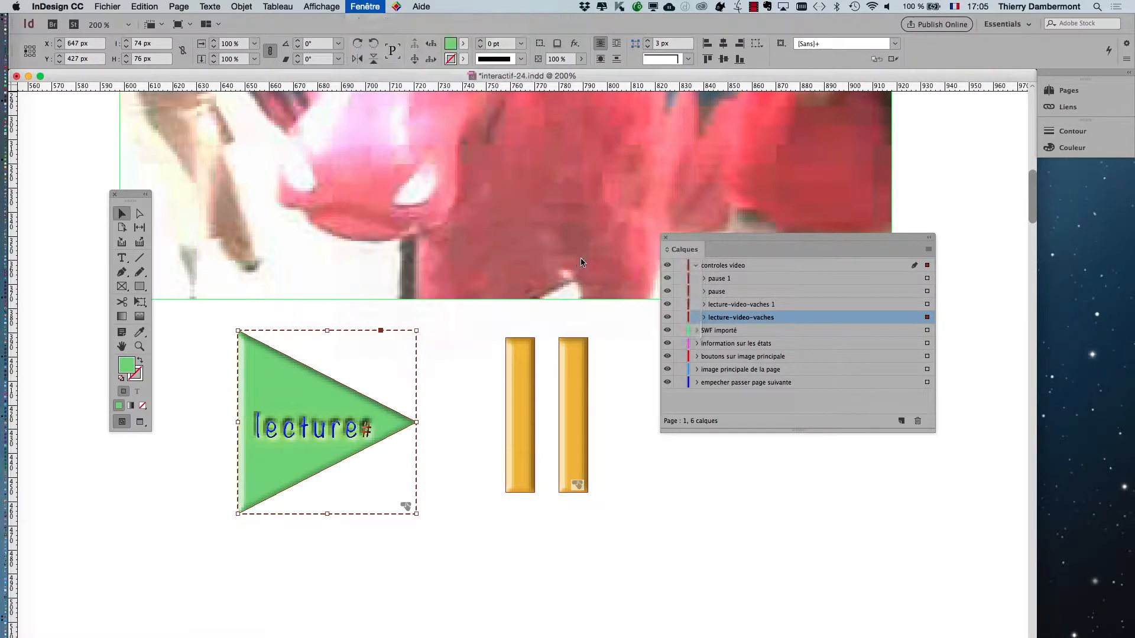
drag(721, 270, 474, 178)
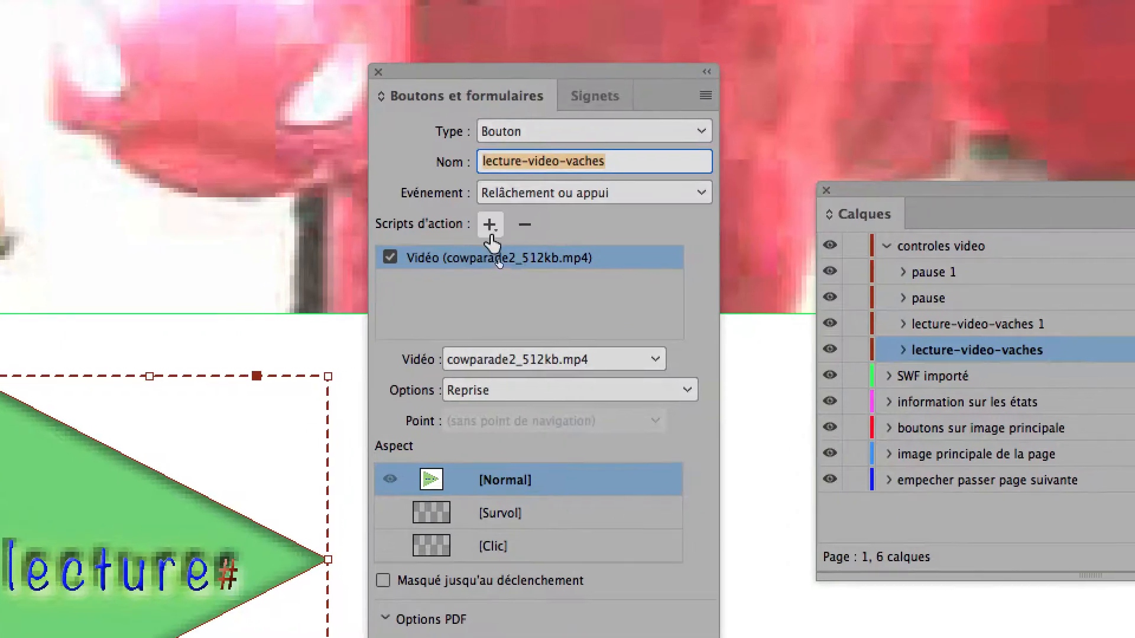
click(520, 331)
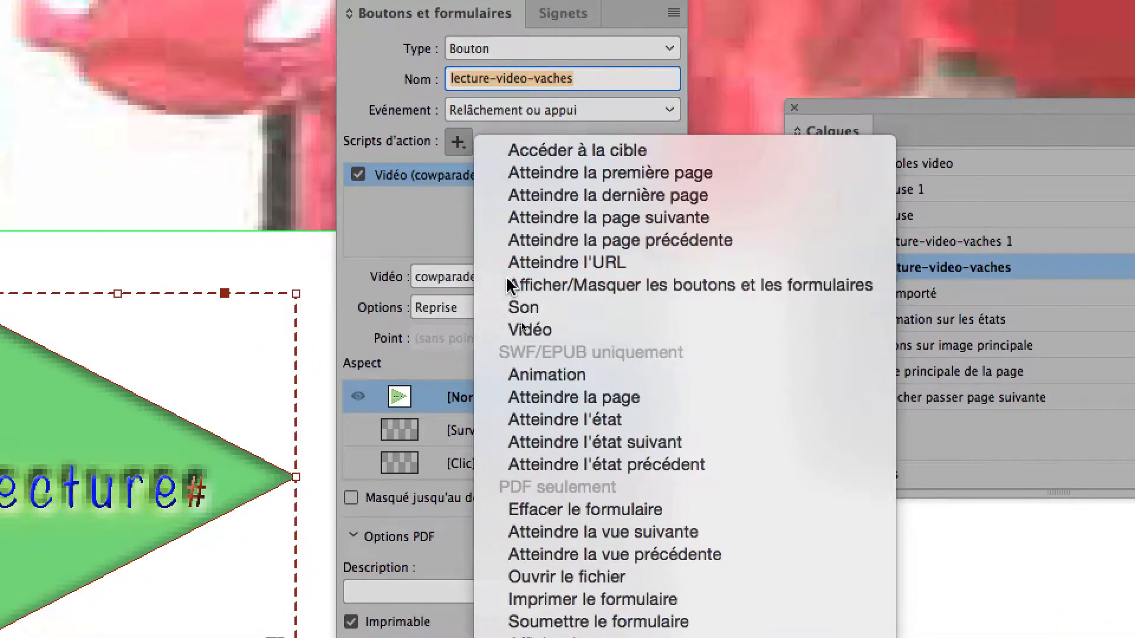
click(512, 304)
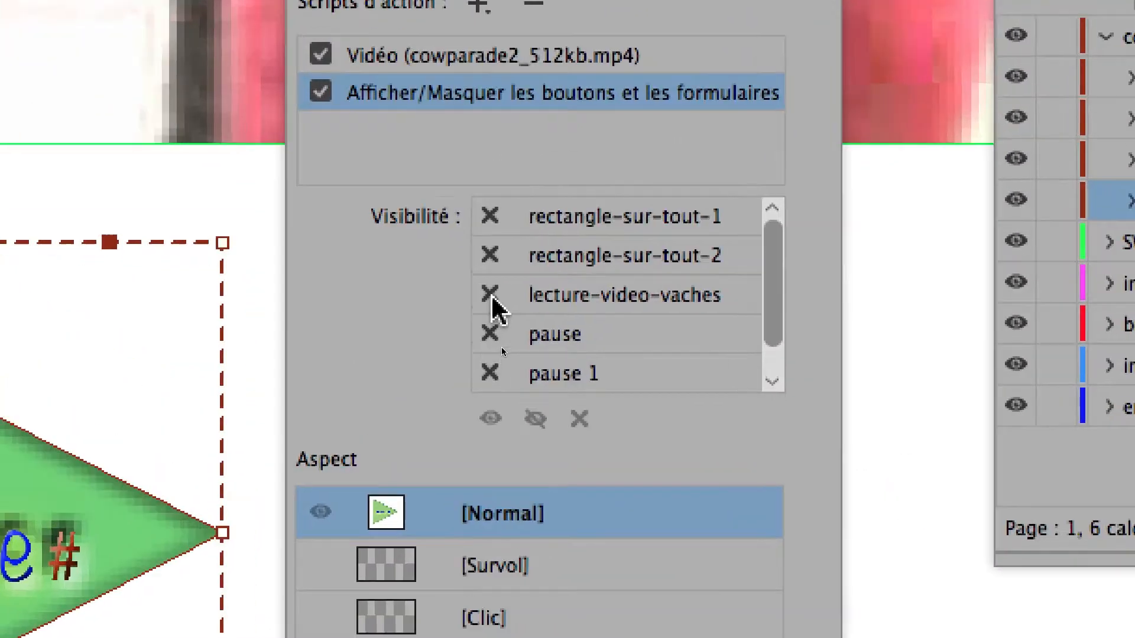
- Set that action to hide lecture-video-vaches and show lecture-video-vaches 1
click(493, 298)
click(493, 298)
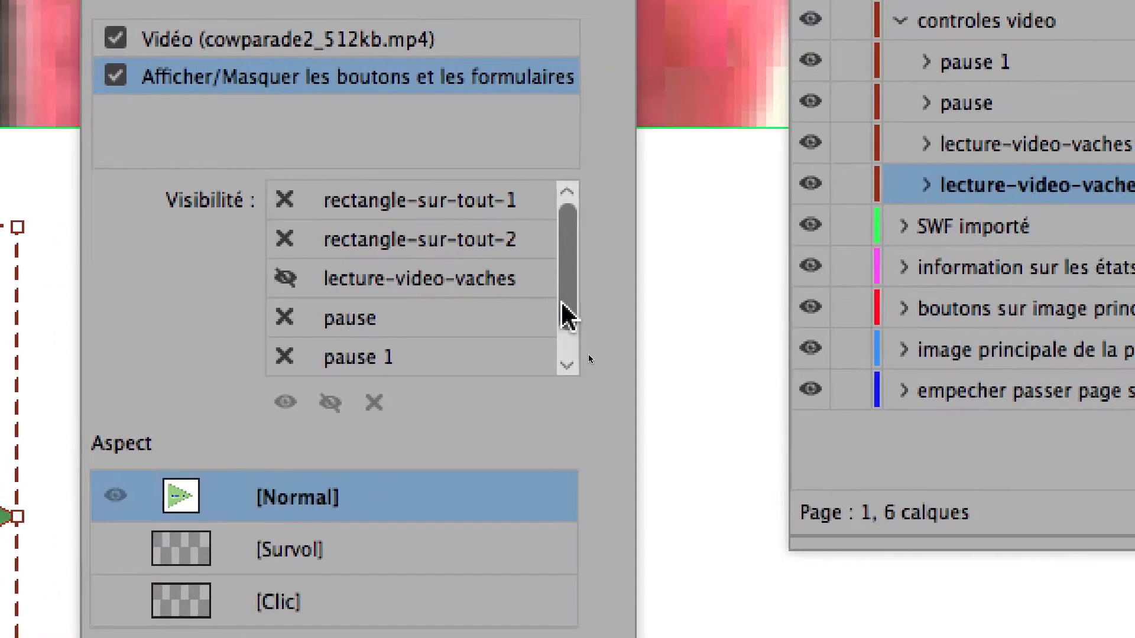
drag(771, 319, 772, 357)
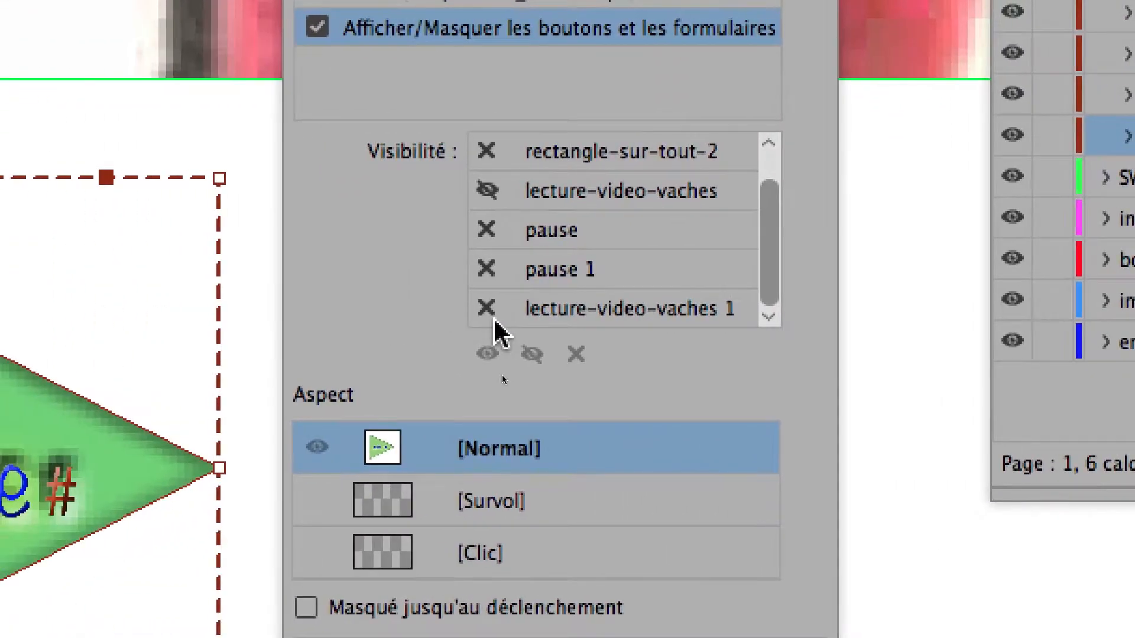
click(280, 328)
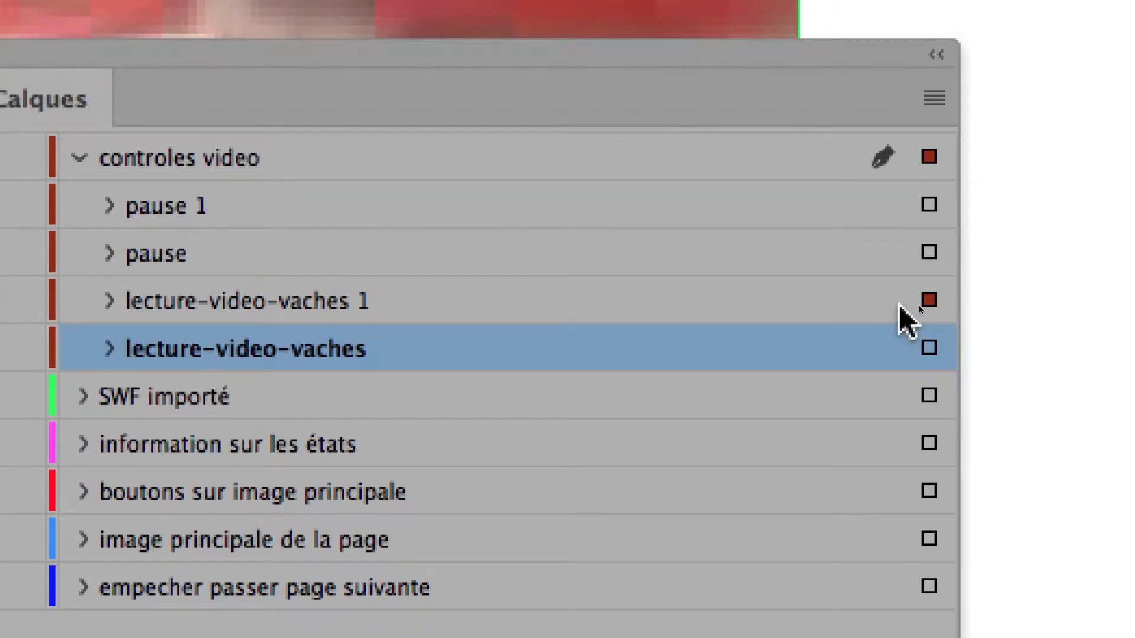
- Give lecture-video-vaches 1 a single Afficher/Masquer les boutons et les formulaires action that hides itself and shows lecture-video-vaches
click(919, 306)
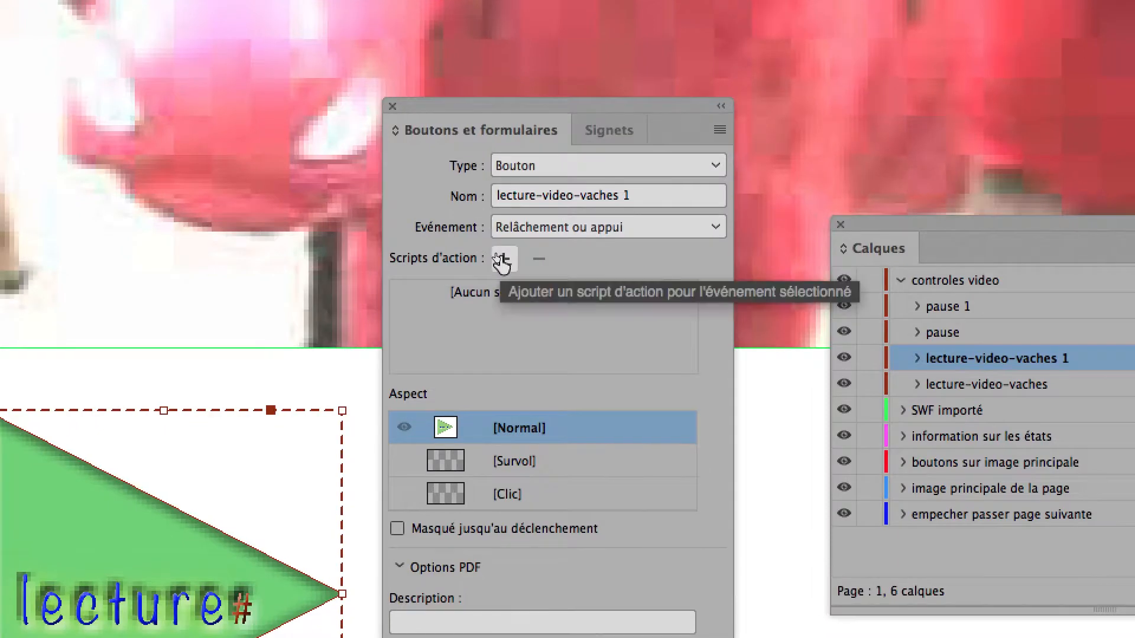
click(502, 260)
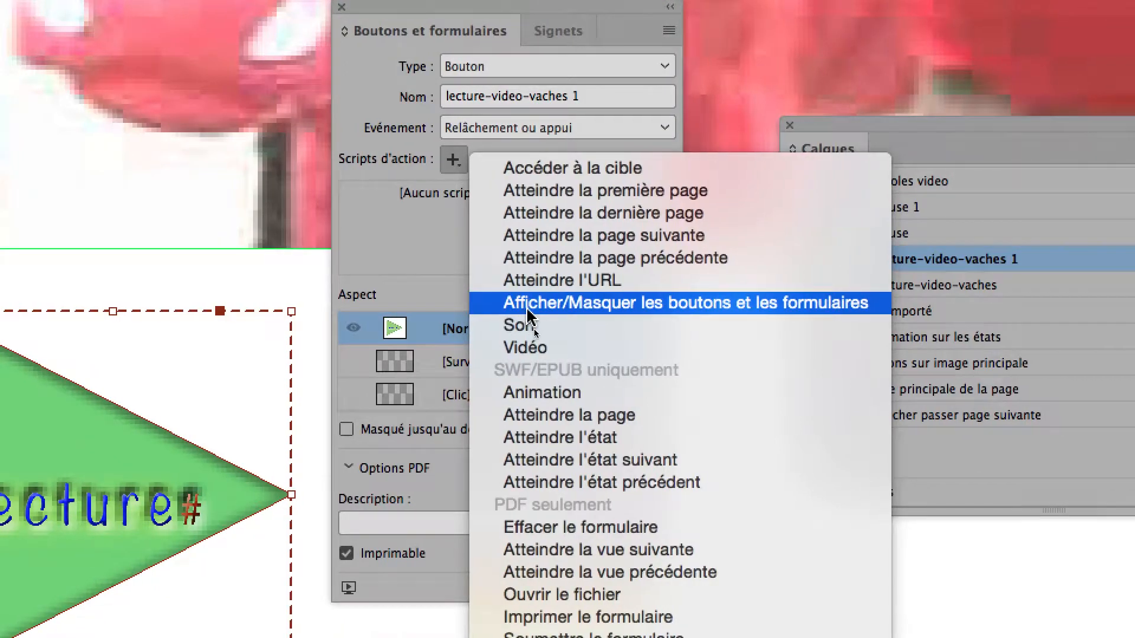
click(529, 308)
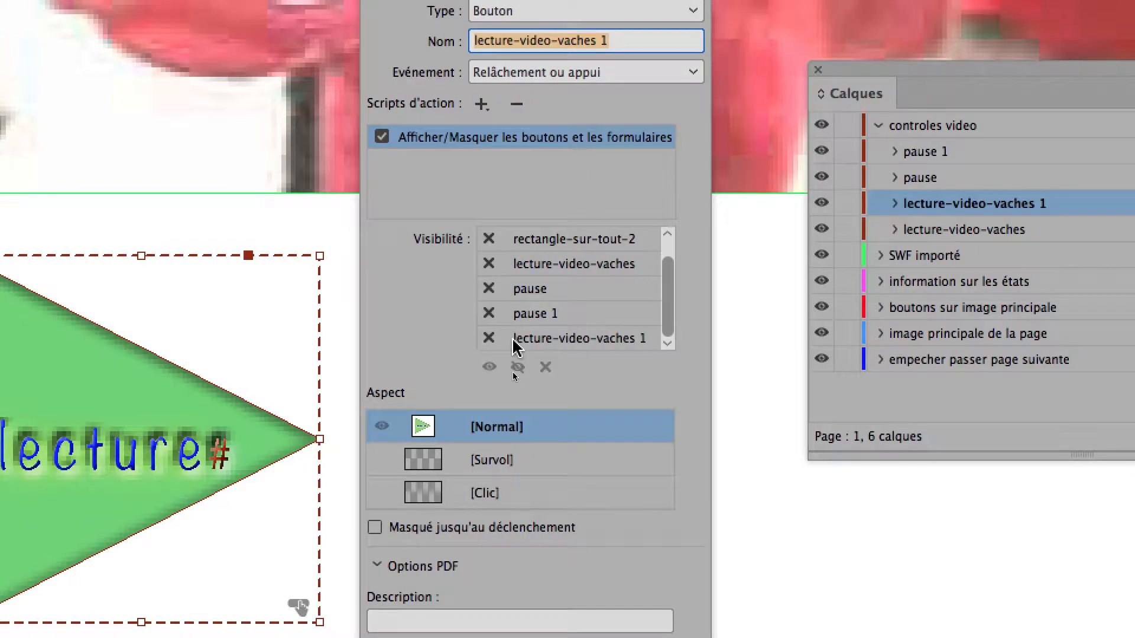
click(489, 338)
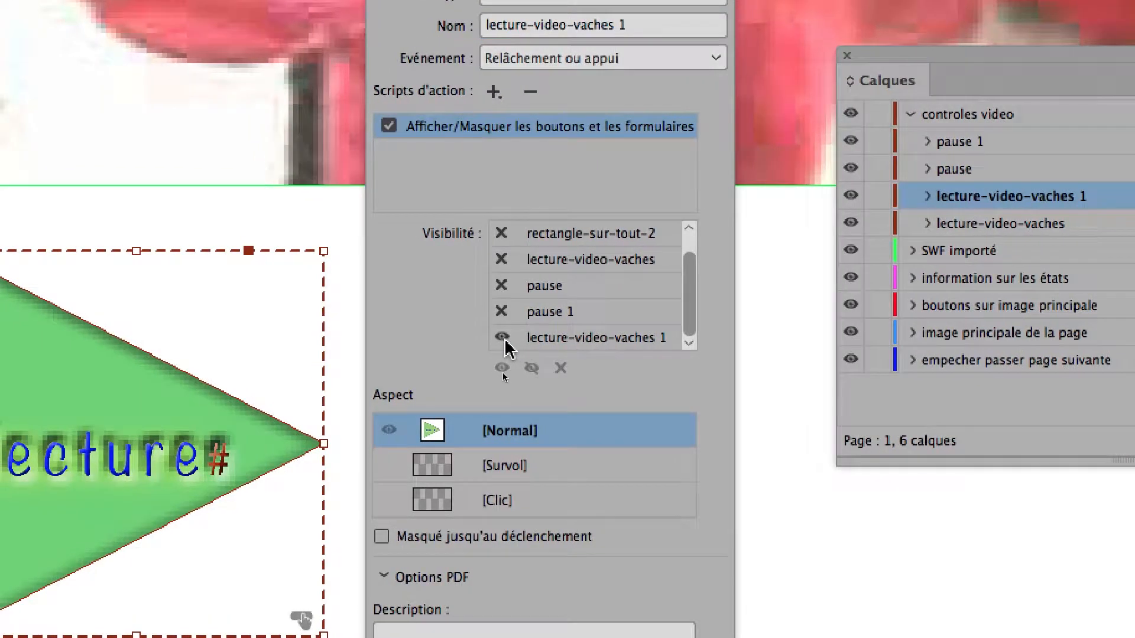
click(502, 338)
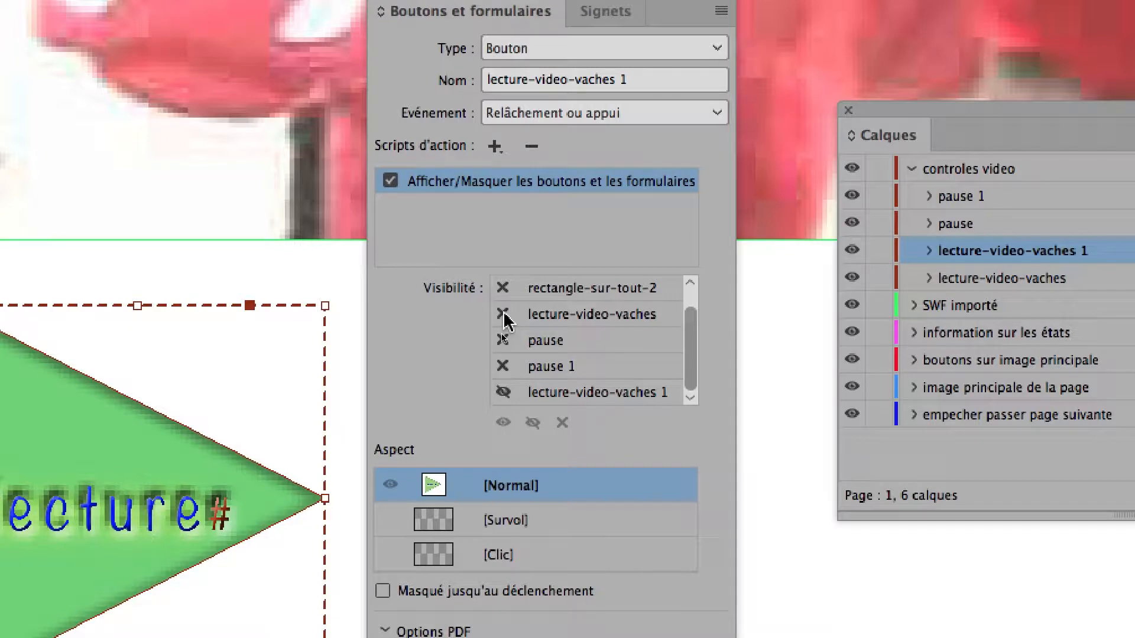
click(503, 314)
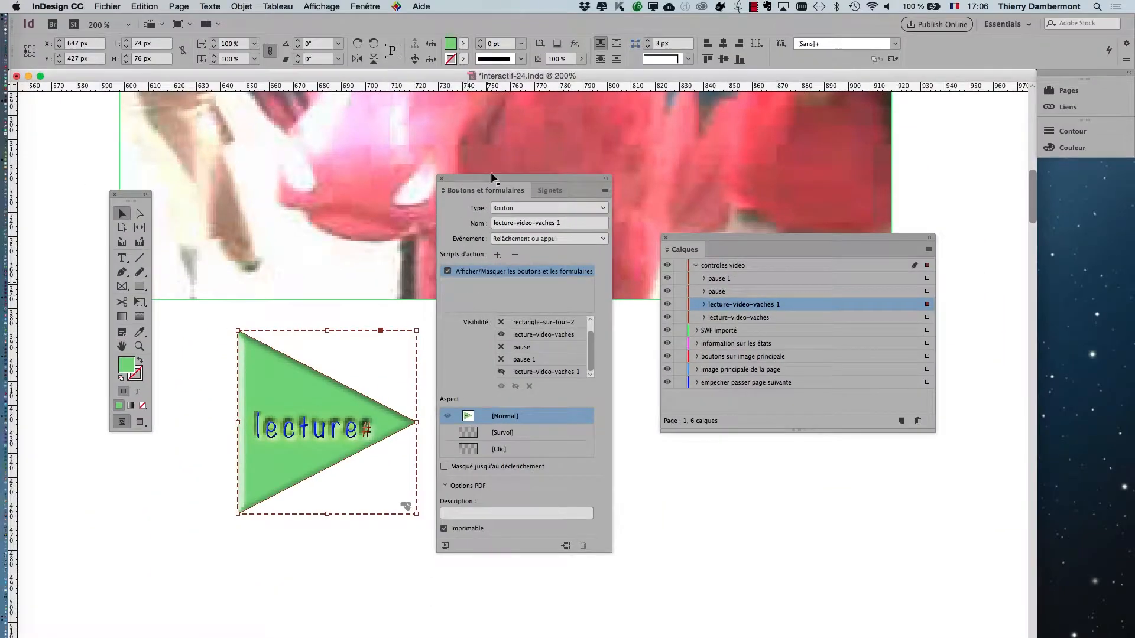
- Review the video and visibility actions assigned to lecture-video-vaches, leaving the button settings closed
drag(481, 172, 991, 192)
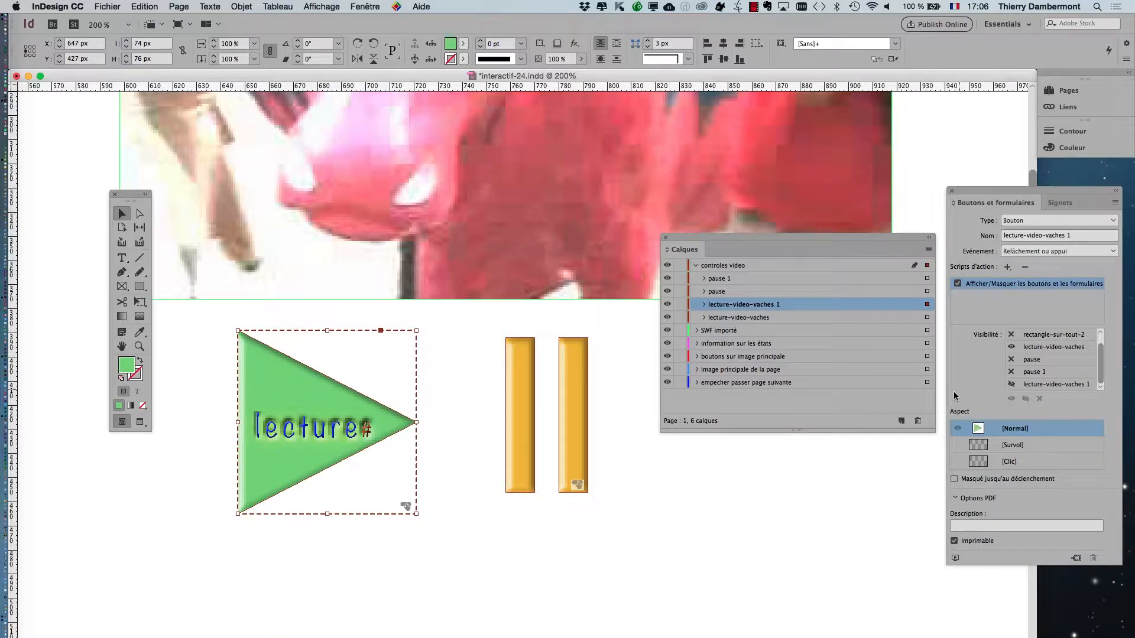
drag(1015, 194, 491, 121)
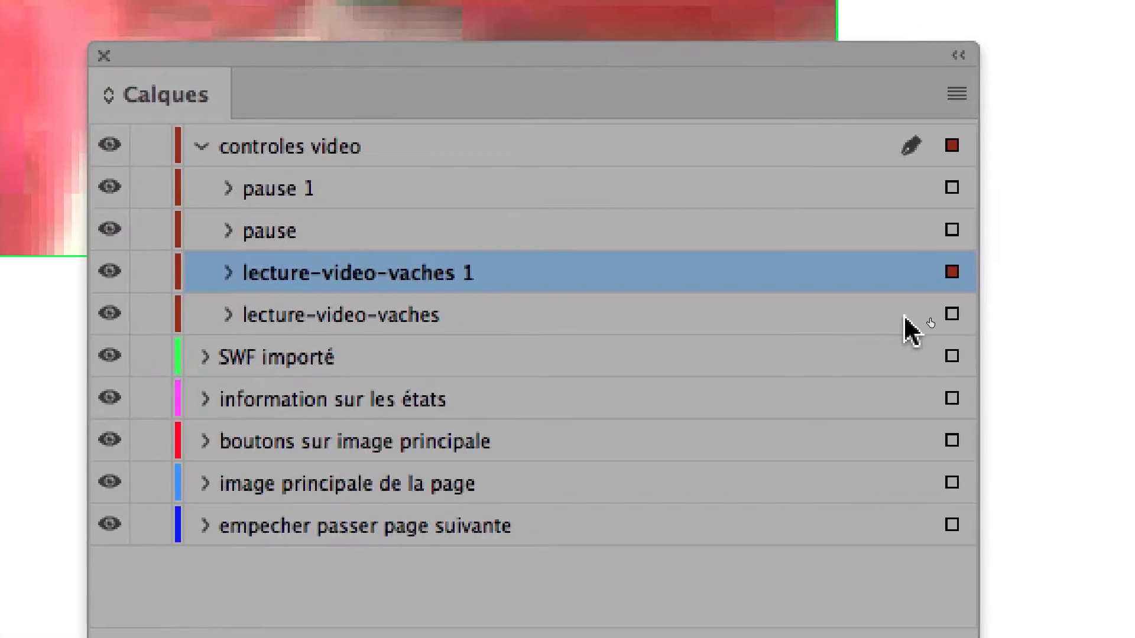
click(952, 314)
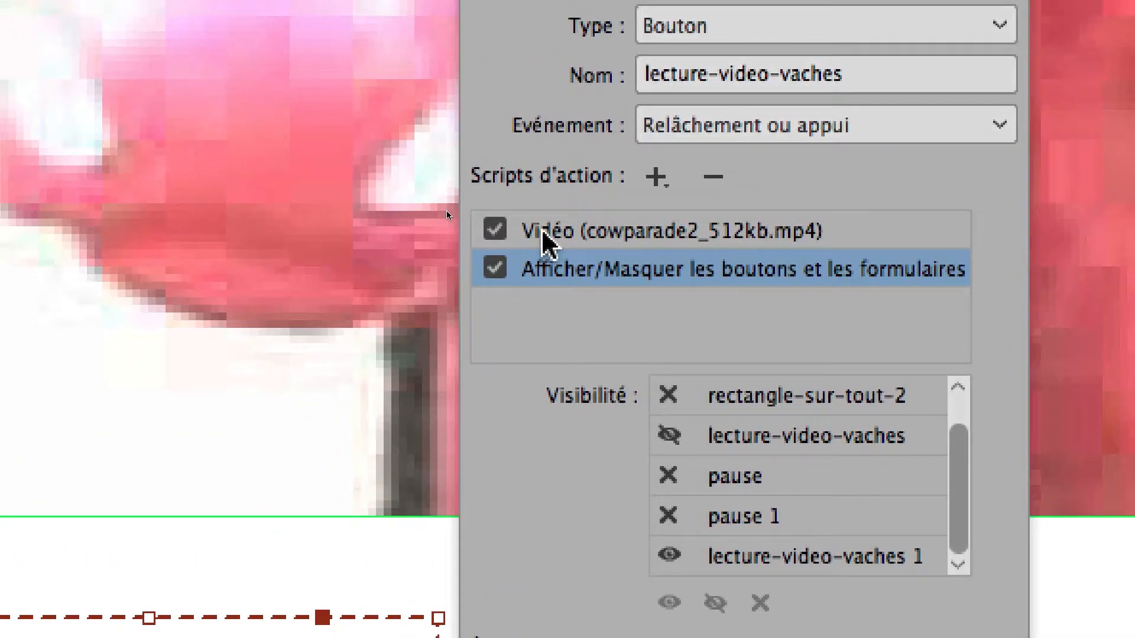
click(542, 232)
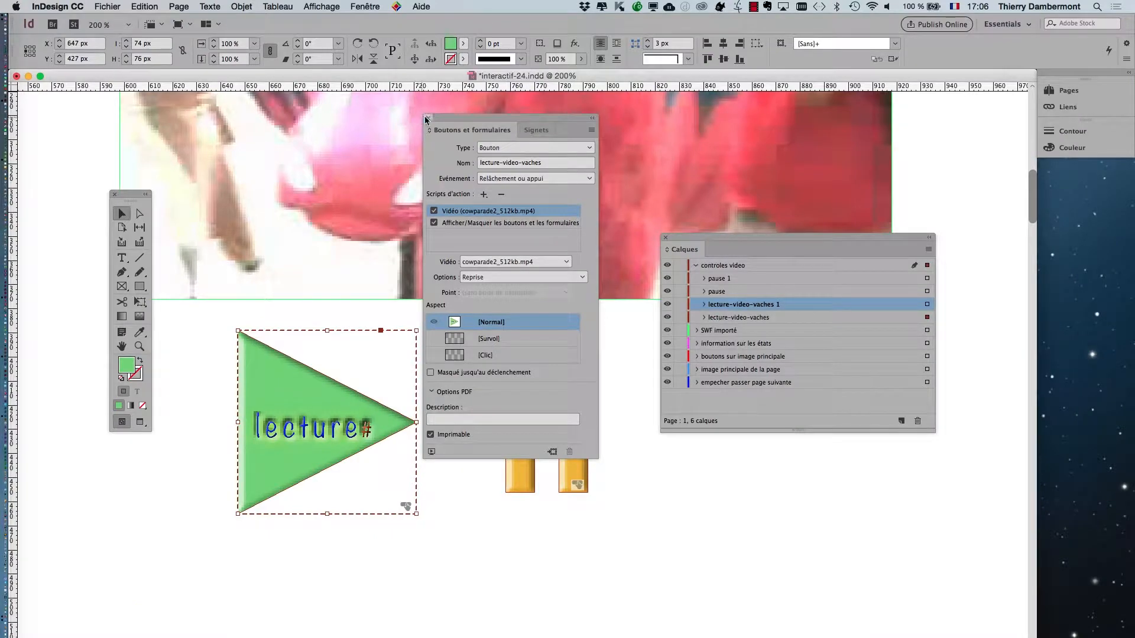
click(427, 118)
- Save the document under the new name interactif-25.indd in the JOUR 6 IVE folder
click(104, 6)
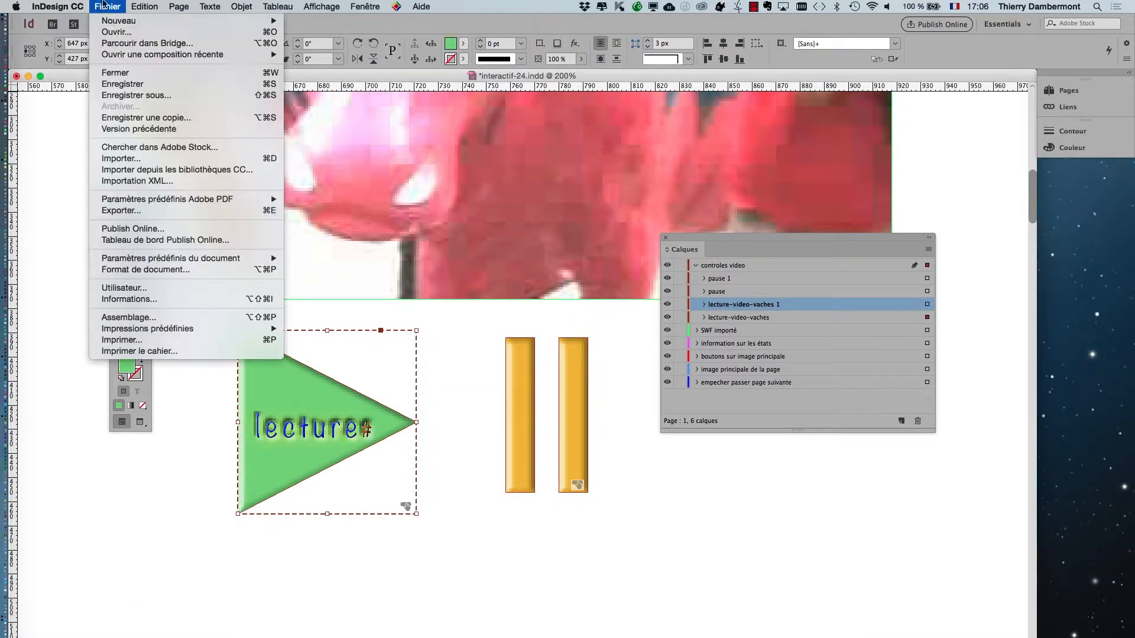
click(147, 98)
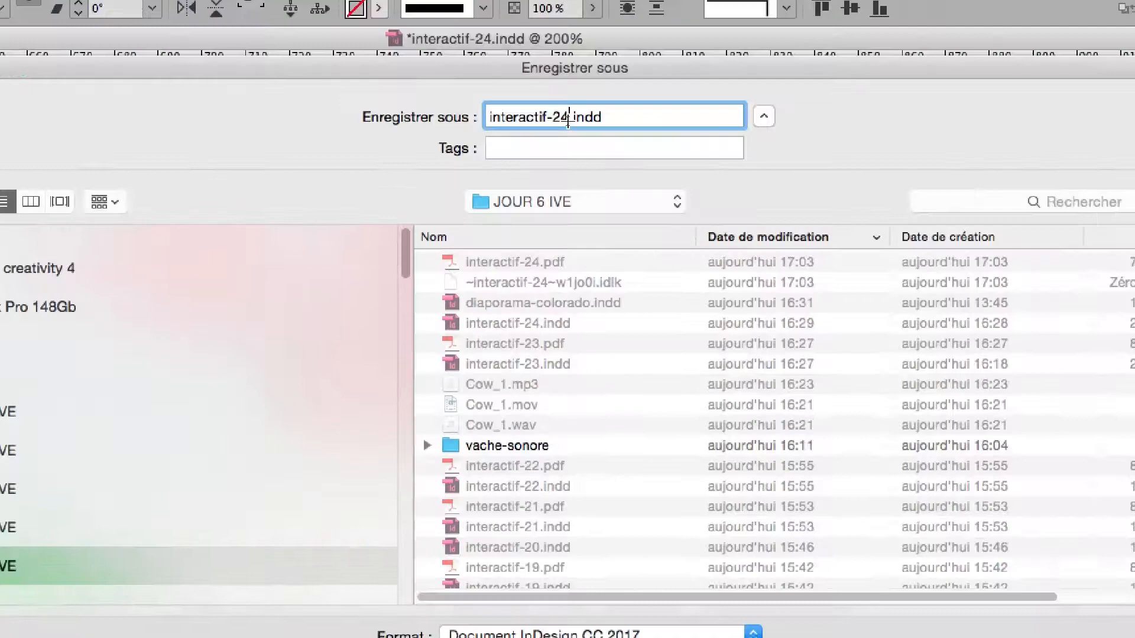
key(BackSpace)
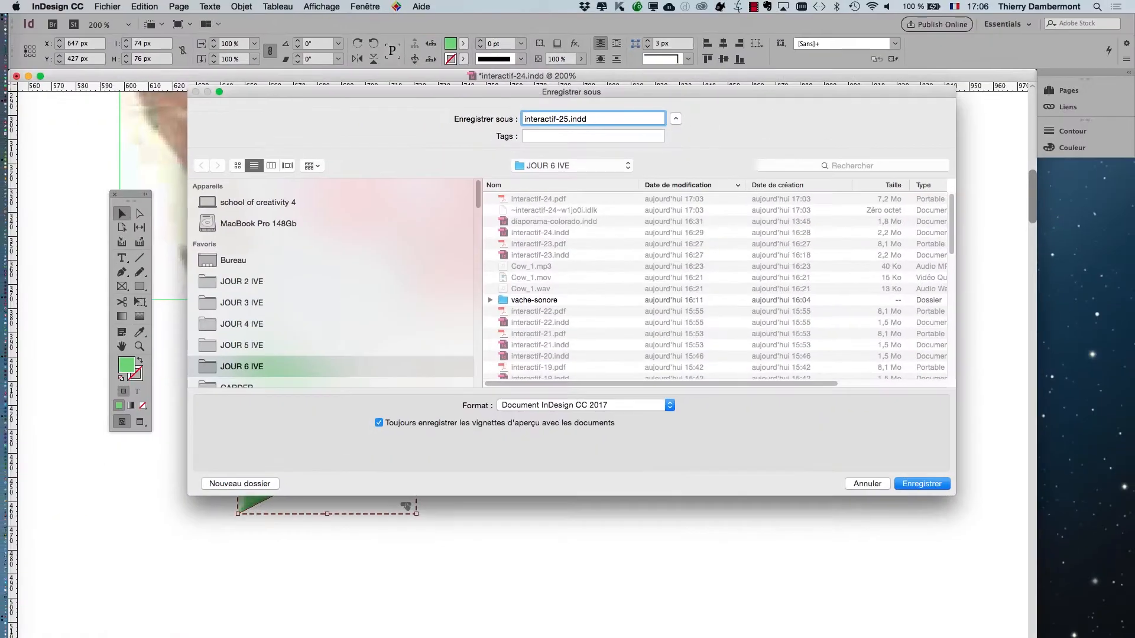
click(929, 485)
- Export page 1 as the interactive PDF interactif-25.pdf, opening in full screen and displayed after export
click(113, 6)
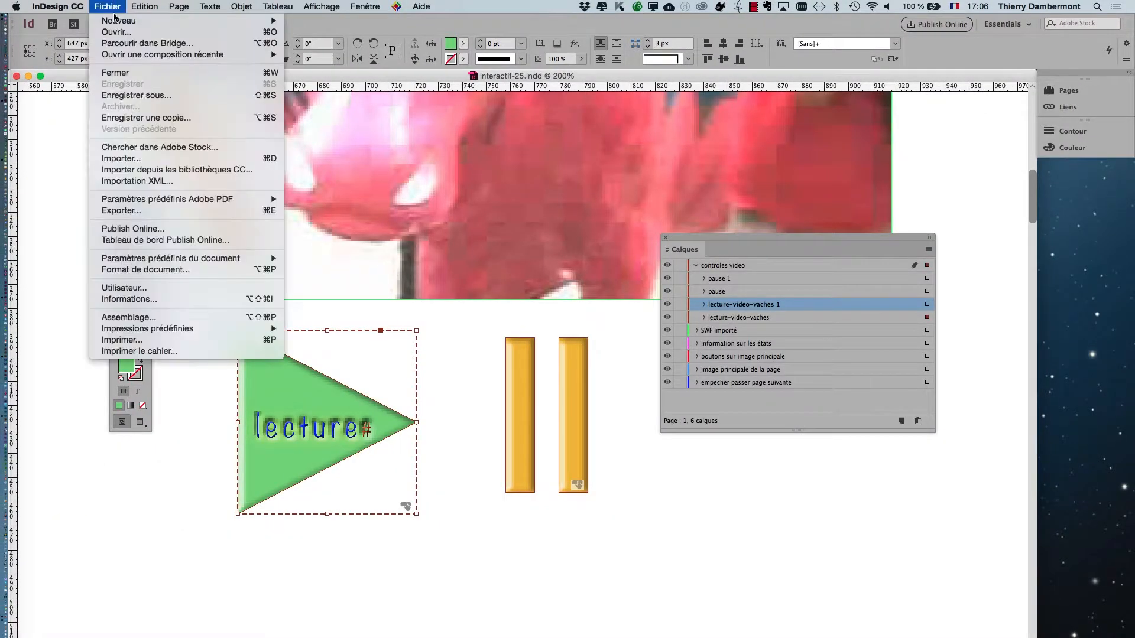
click(175, 212)
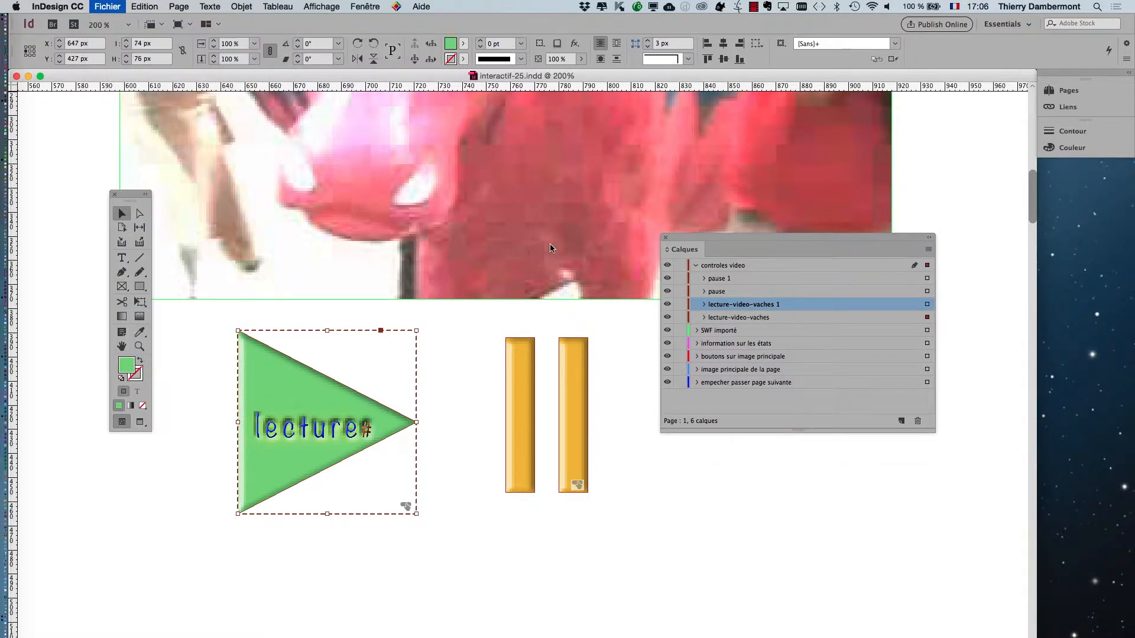
click(917, 486)
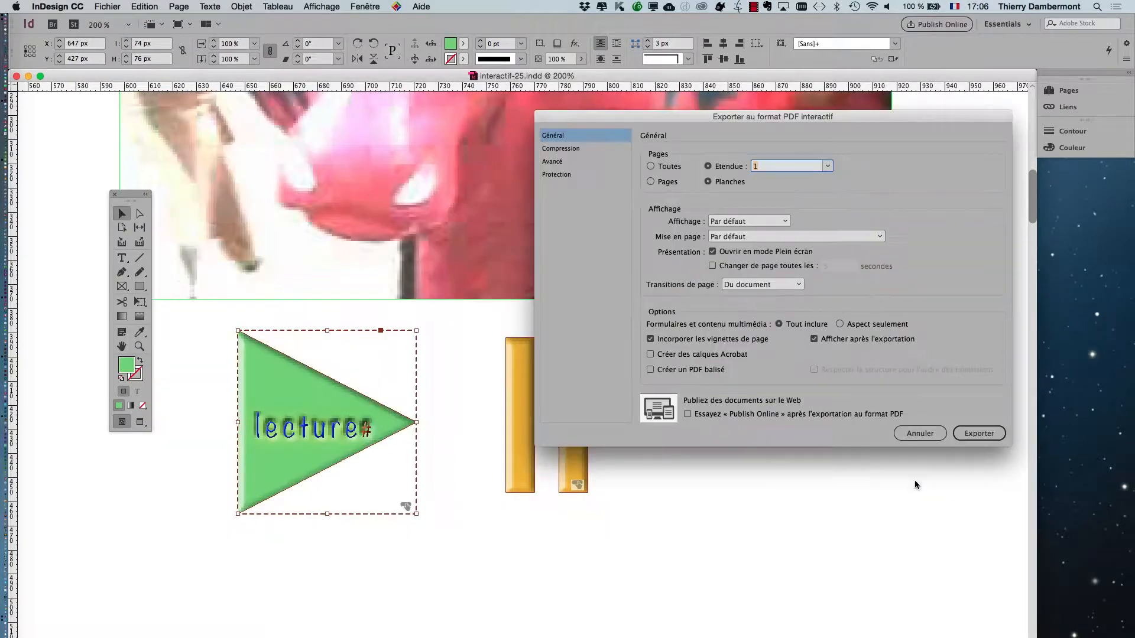
click(969, 435)
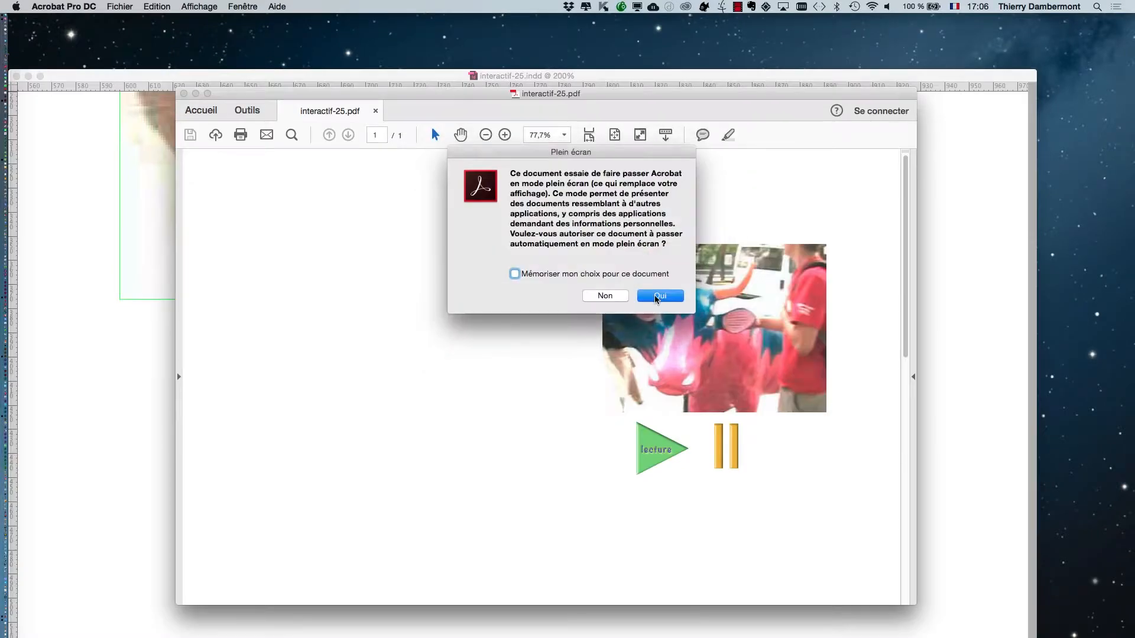
- Allow full-screen mode and test the lecture button on the cow video twice in the exported PDF
click(656, 297)
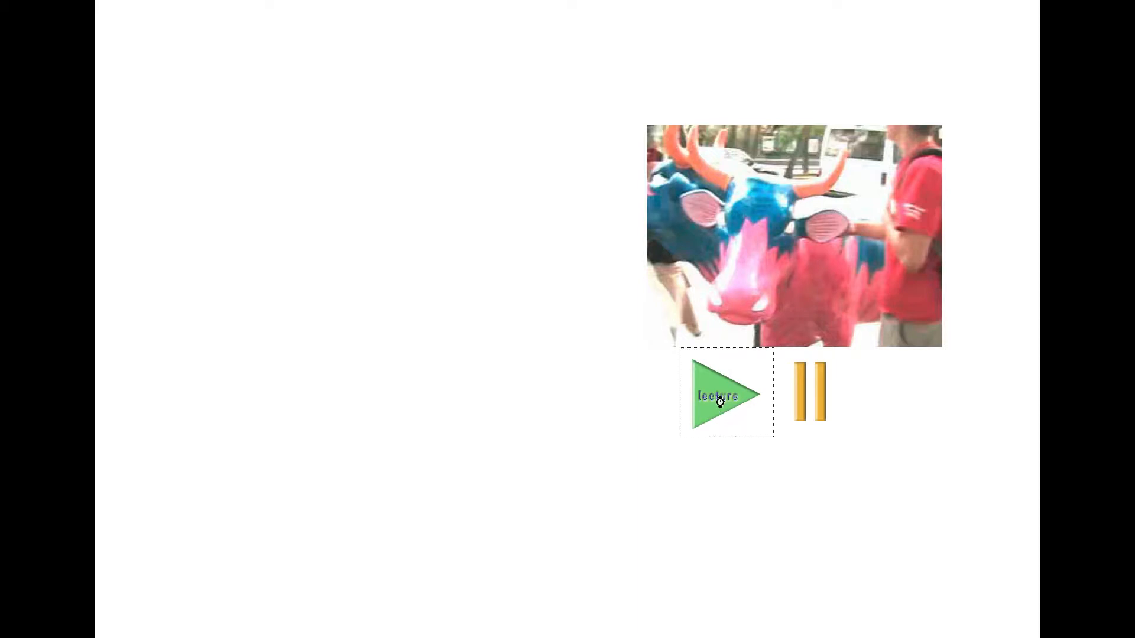
click(720, 403)
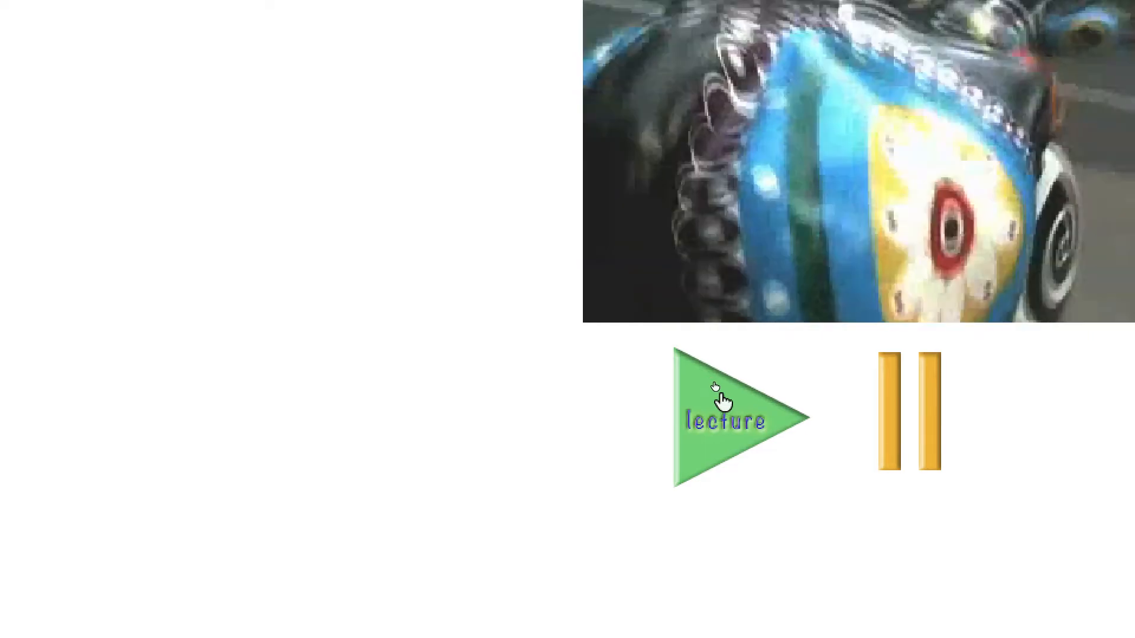
click(719, 390)
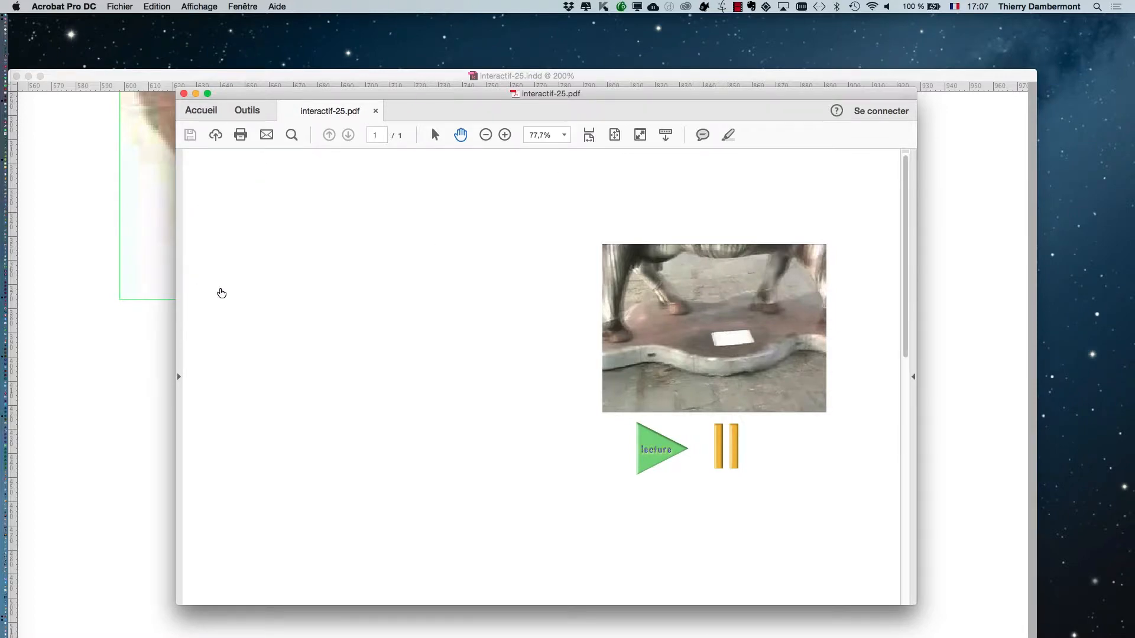
- Switch back to InDesign and display the Boutons et formulaires settings for the pause 1 button, keeping the layer list accessible
key(super+Tab)
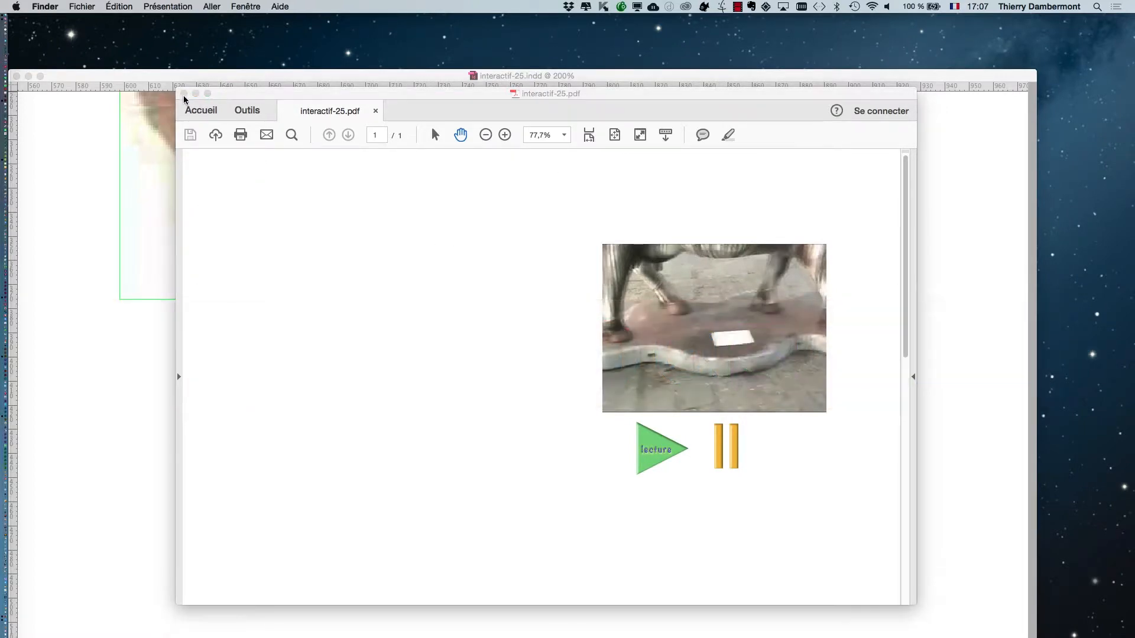
click(357, 76)
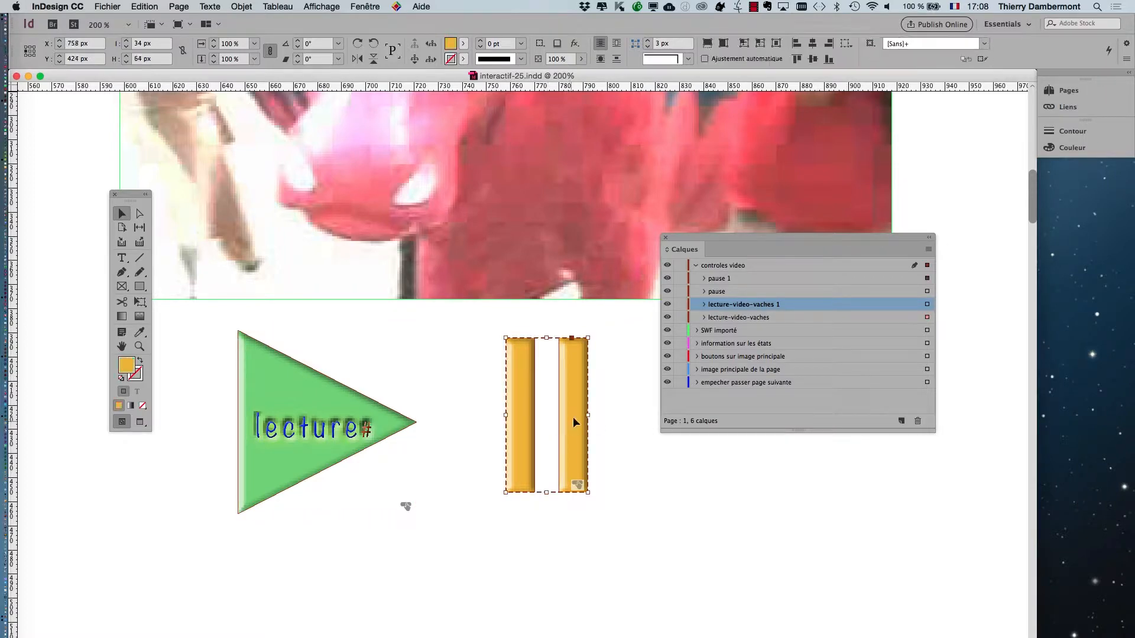
click(356, 6)
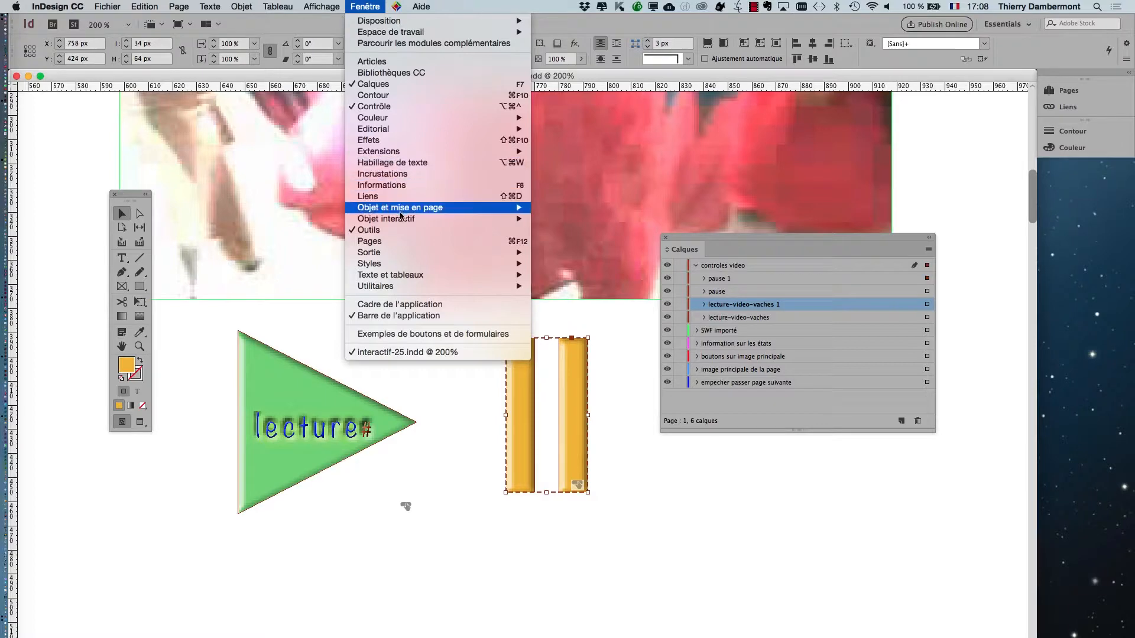
mouse_move(483, 219)
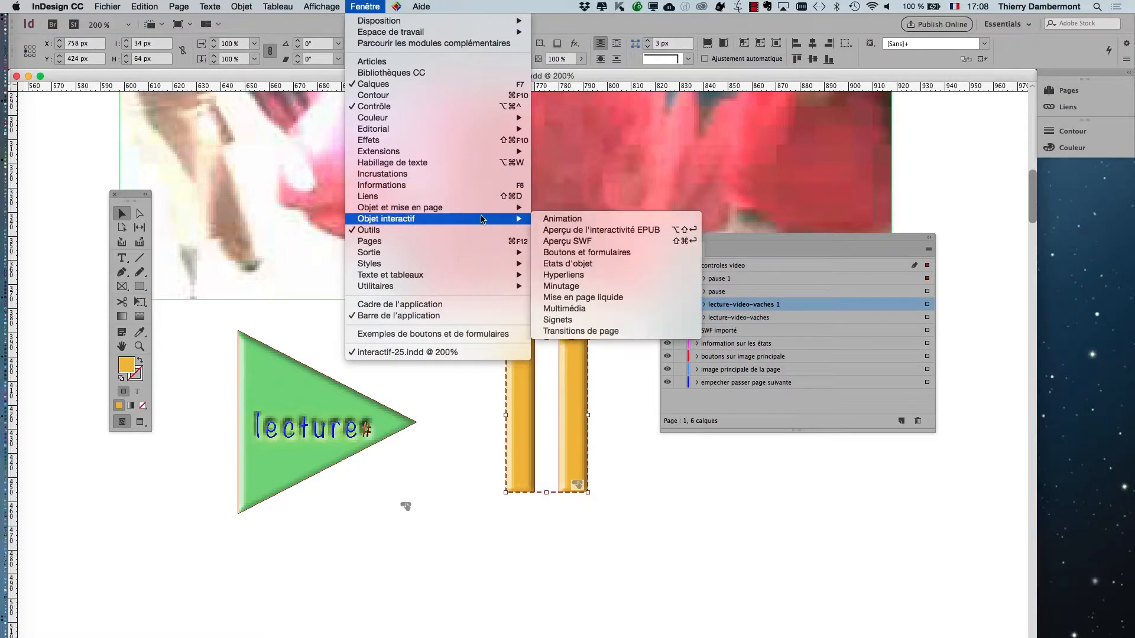
click(579, 254)
drag(700, 236, 815, 214)
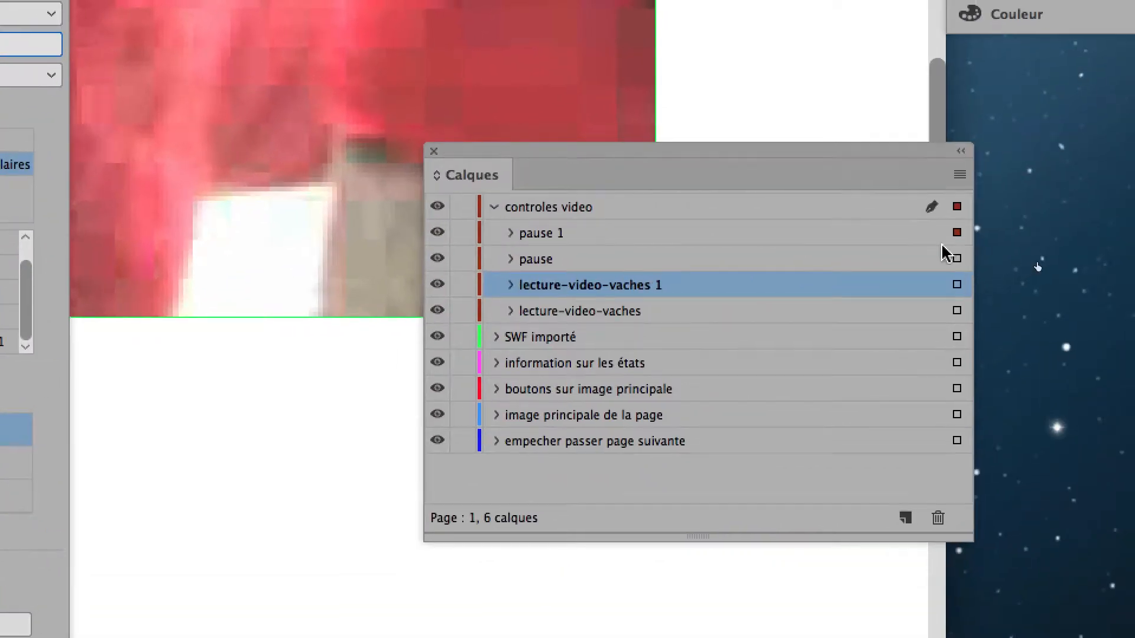
- Examine the video and visibility actions of the pause and pause 1 buttons, leaving the button settings closed
click(949, 254)
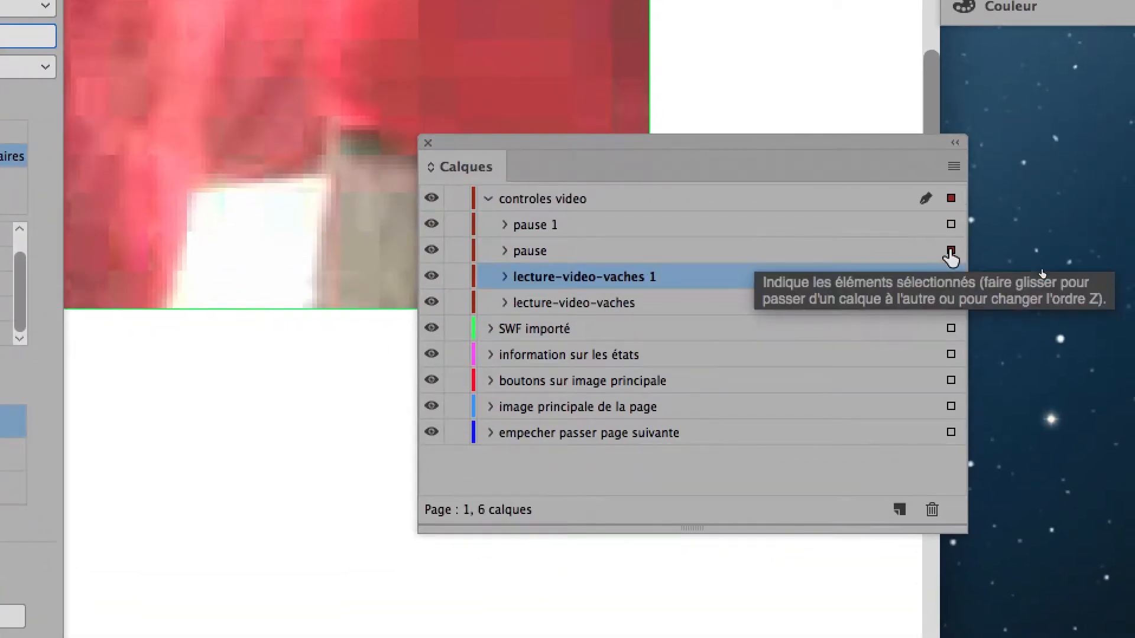
click(920, 249)
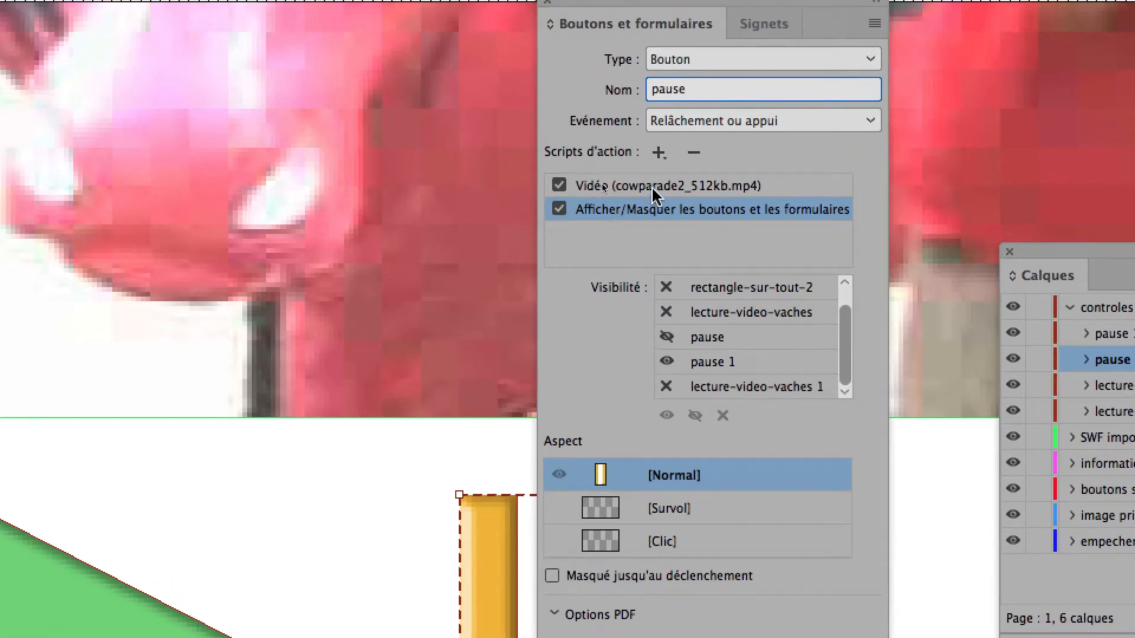
click(482, 95)
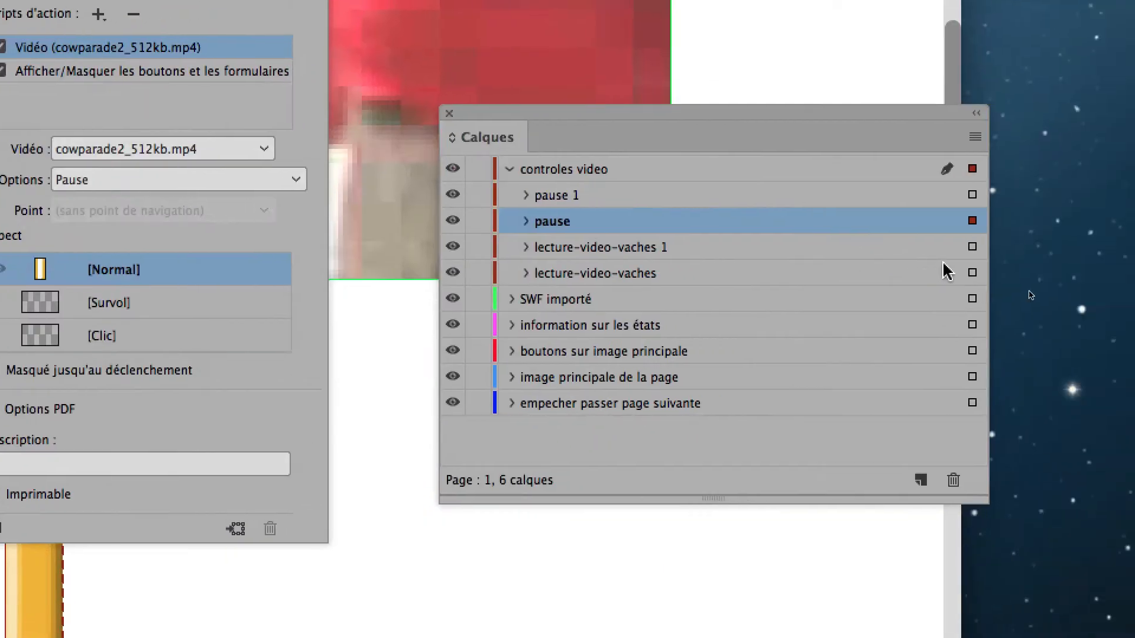
click(972, 194)
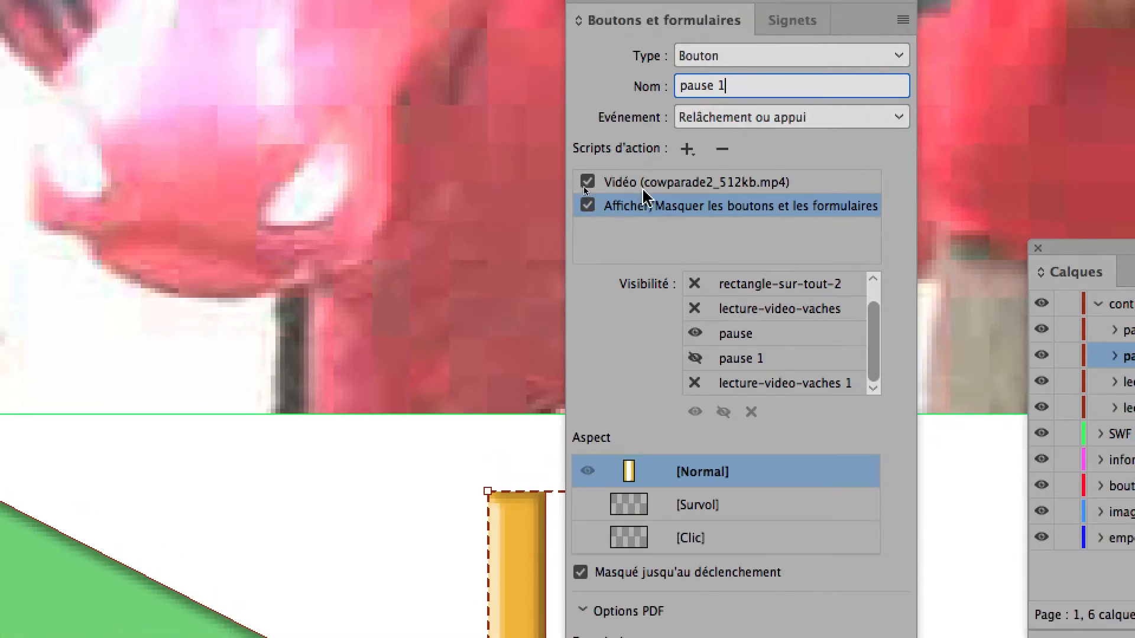
click(151, 91)
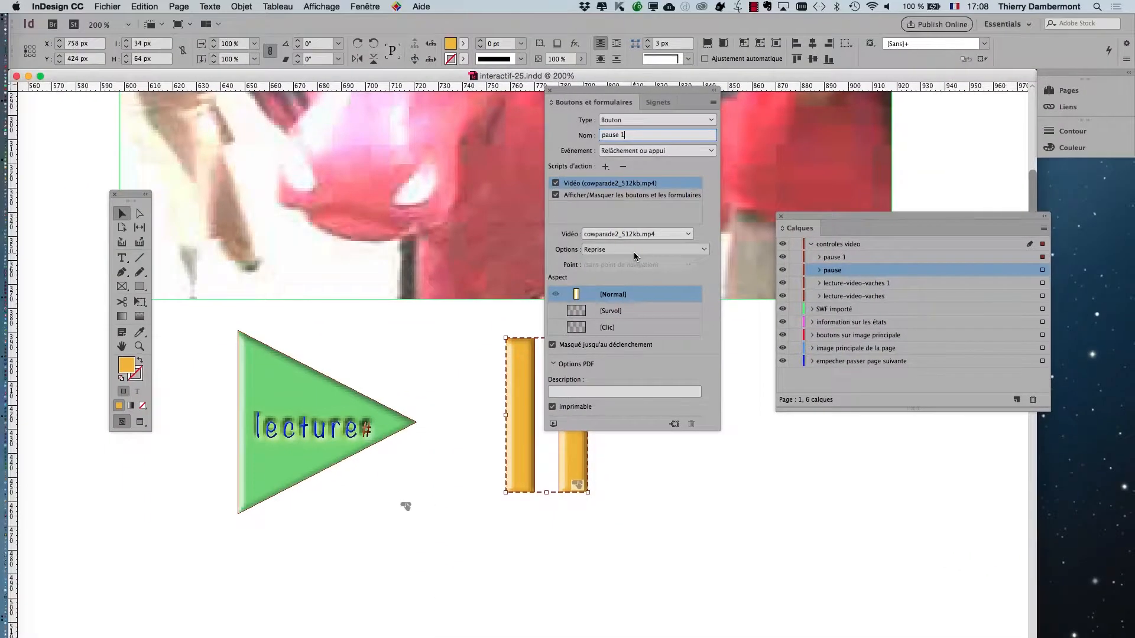
click(548, 88)
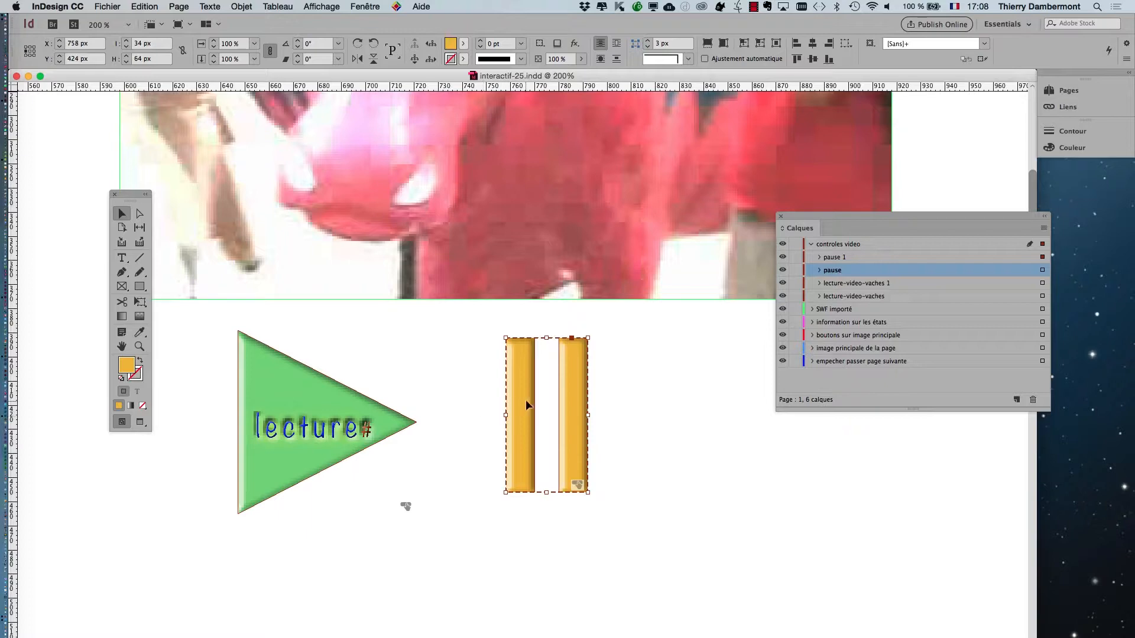
- Switch to Acrobat and reopen the recent file interactif-25.pdf, allowing full-screen mode
key(super+Tab)
key(super+Tab)
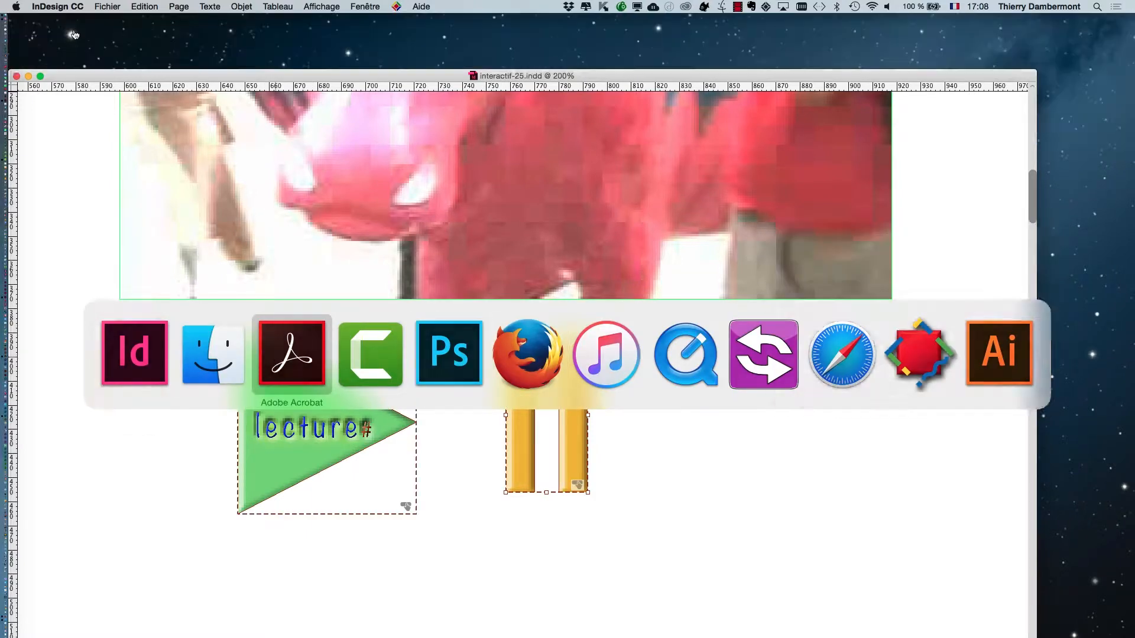
click(120, 6)
mouse_move(132, 34)
click(289, 33)
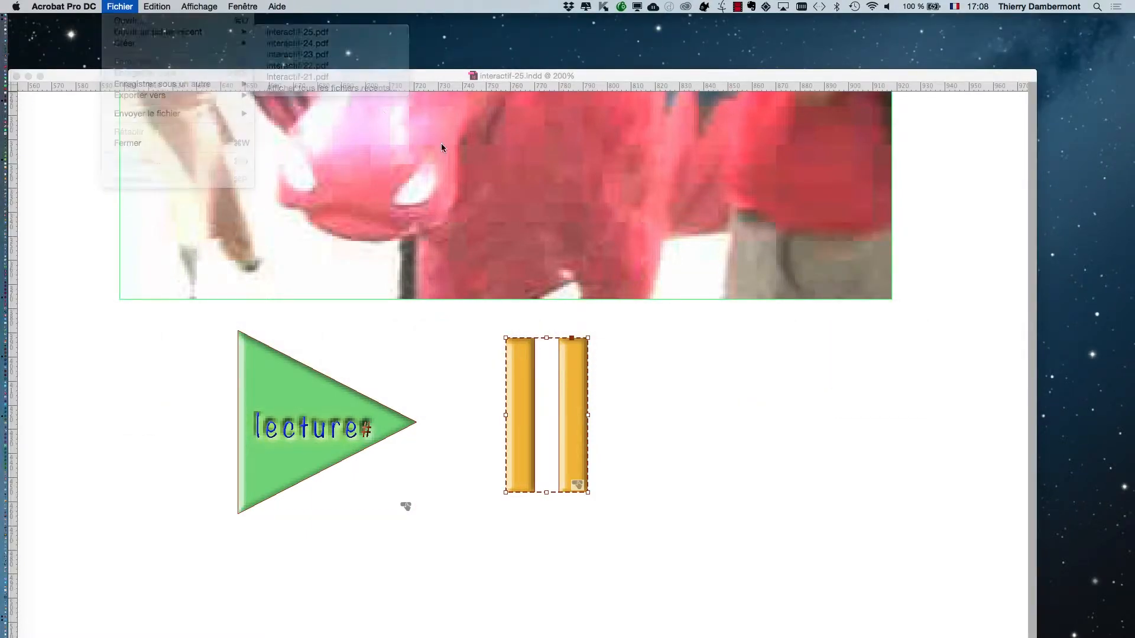
click(671, 296)
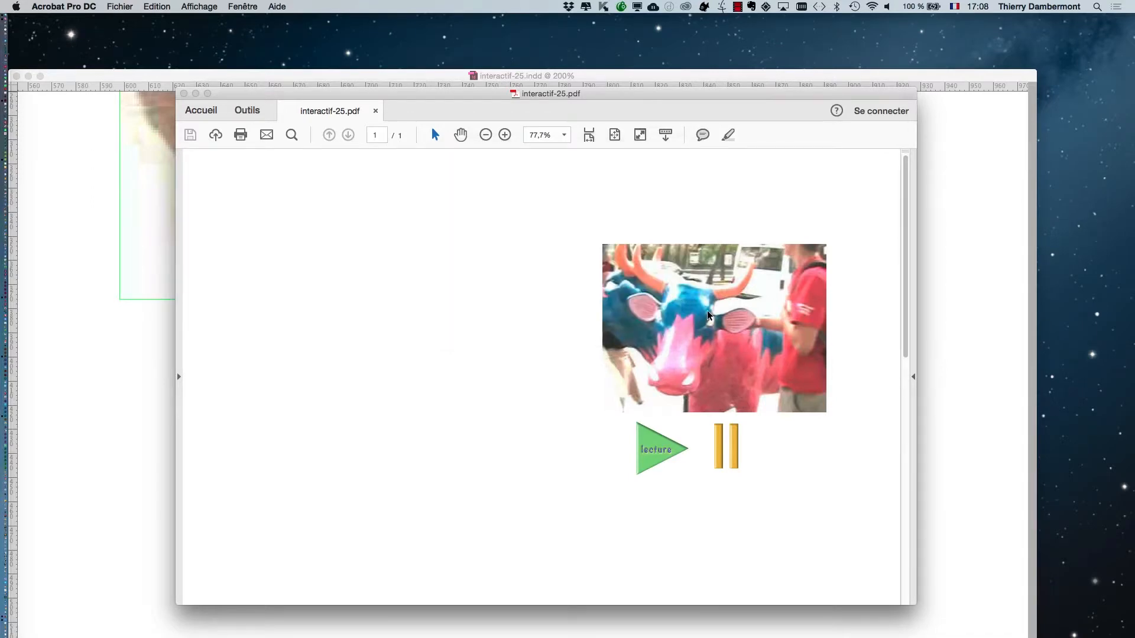